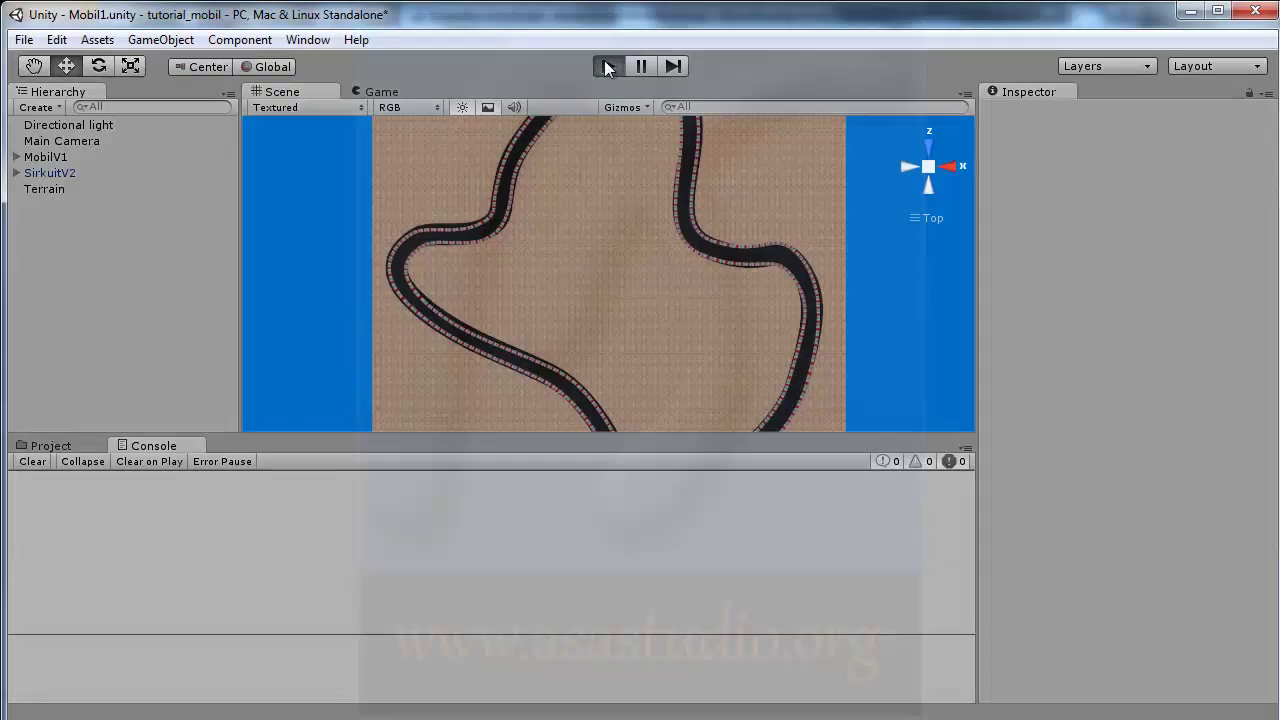
Test-drive the car briefly, then add a new GUI Text object to the scene
left_click(607, 66)
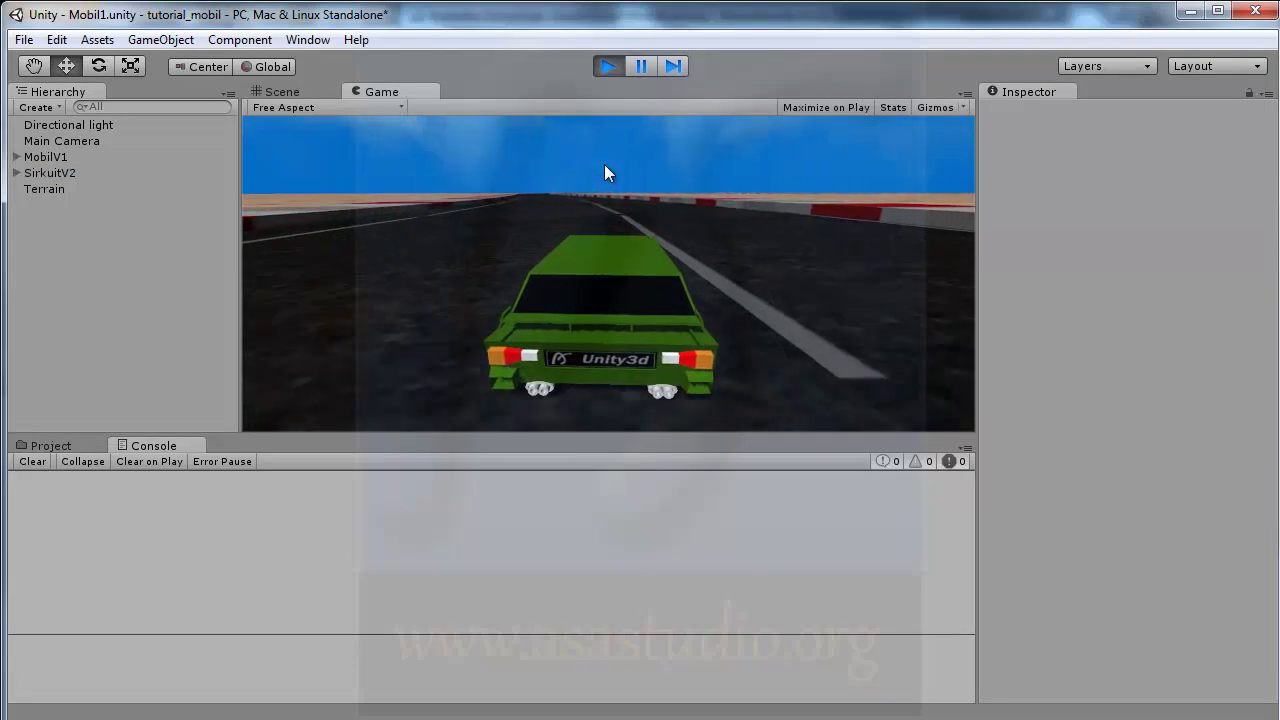
left_click(610, 66)
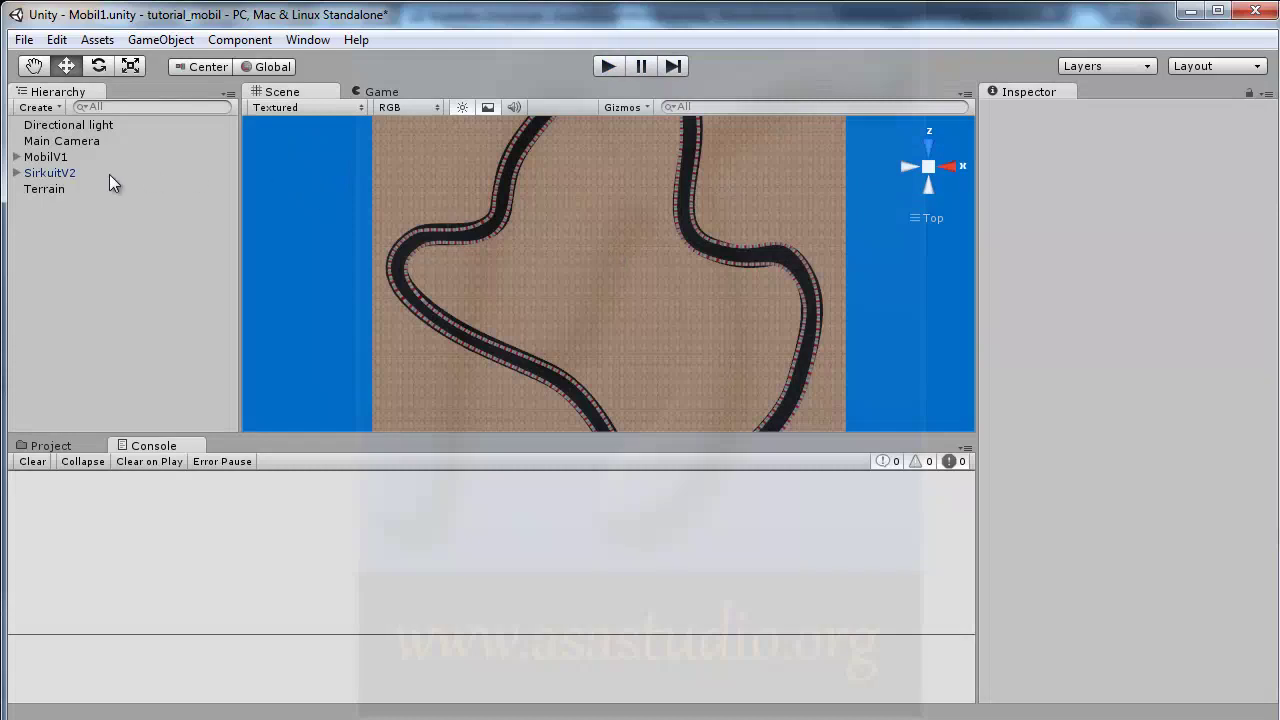
left_click(162, 40)
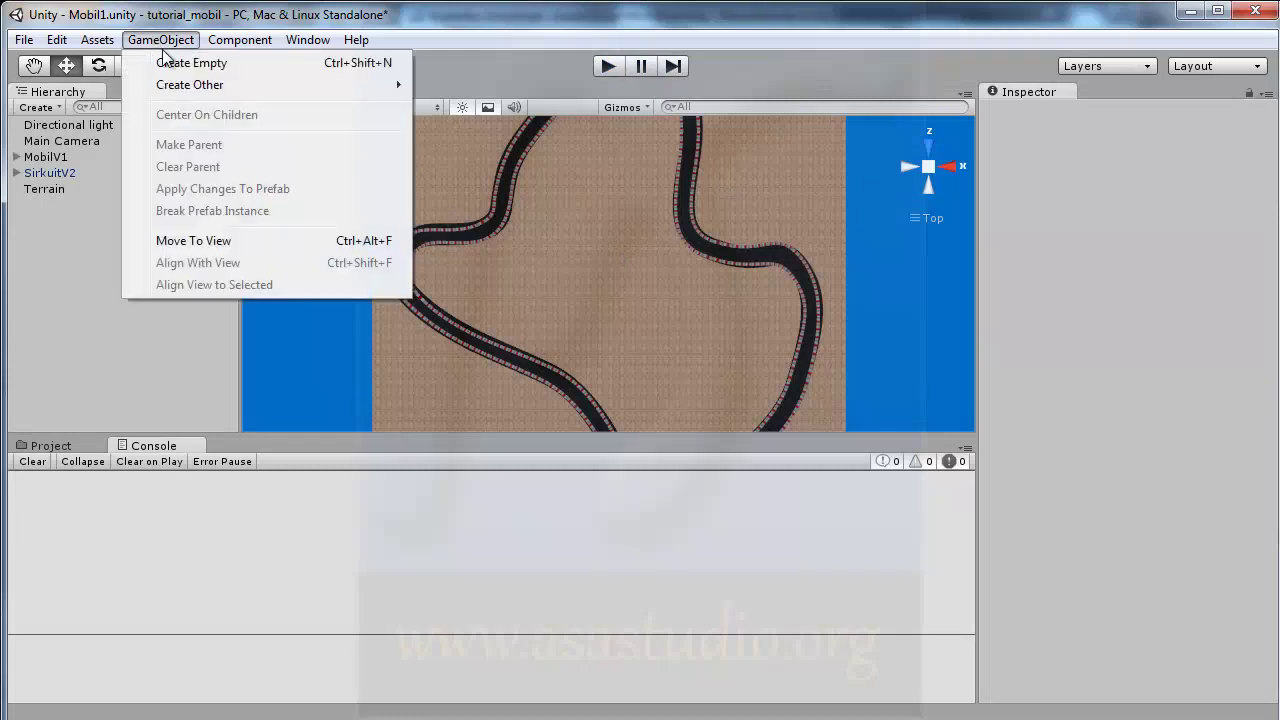
mouse_move(183, 95)
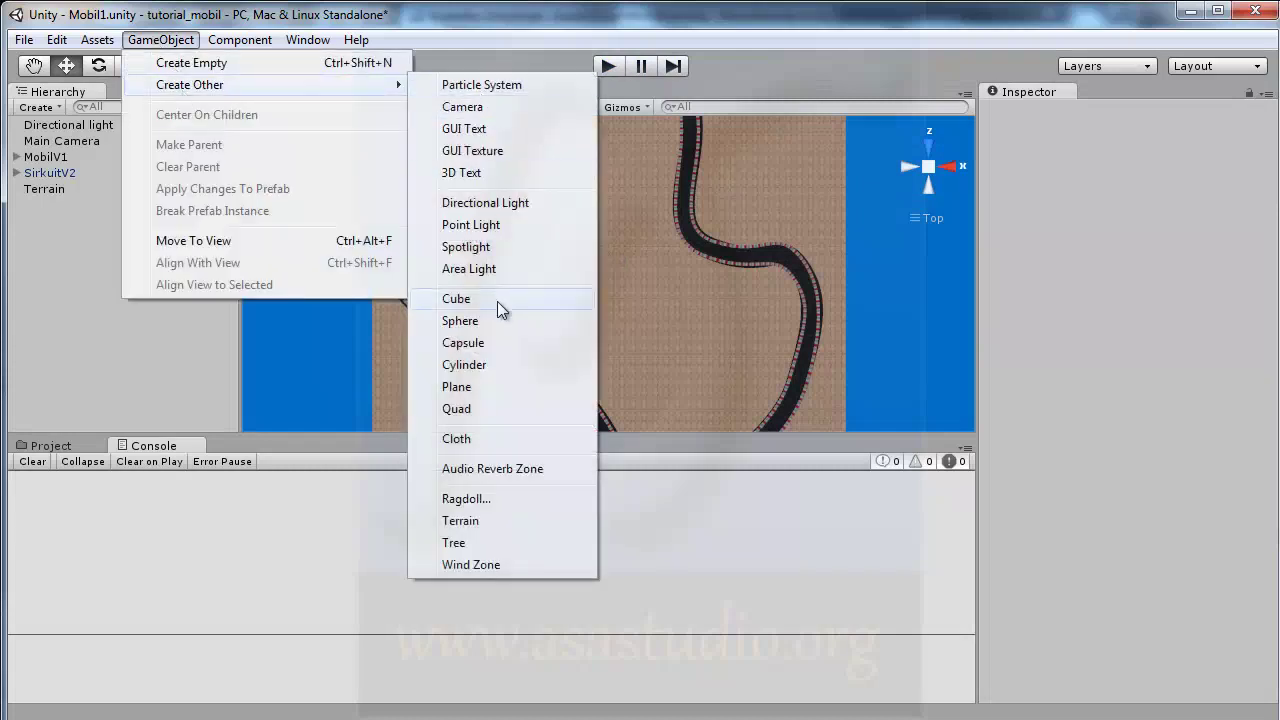
left_click(486, 132)
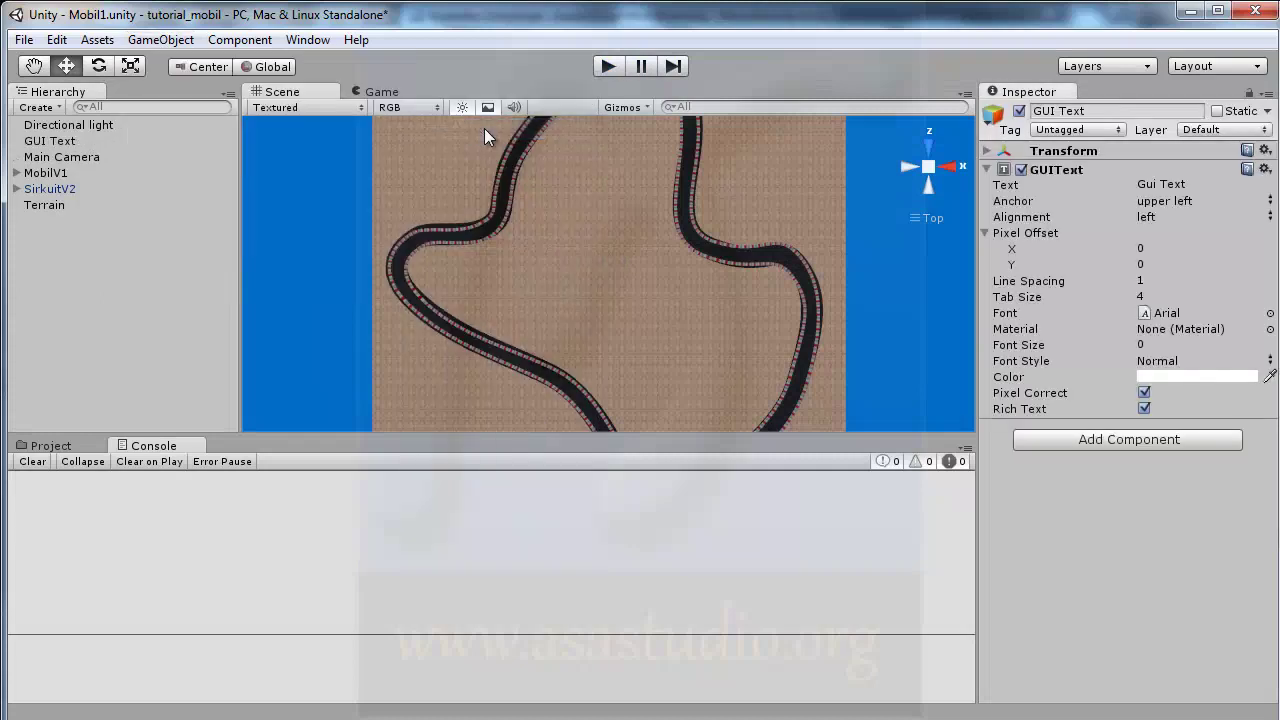
In the Game view, give the GUI Text font size 16, red colour (255, 81, 81) and centre alignment
left_click(378, 93)
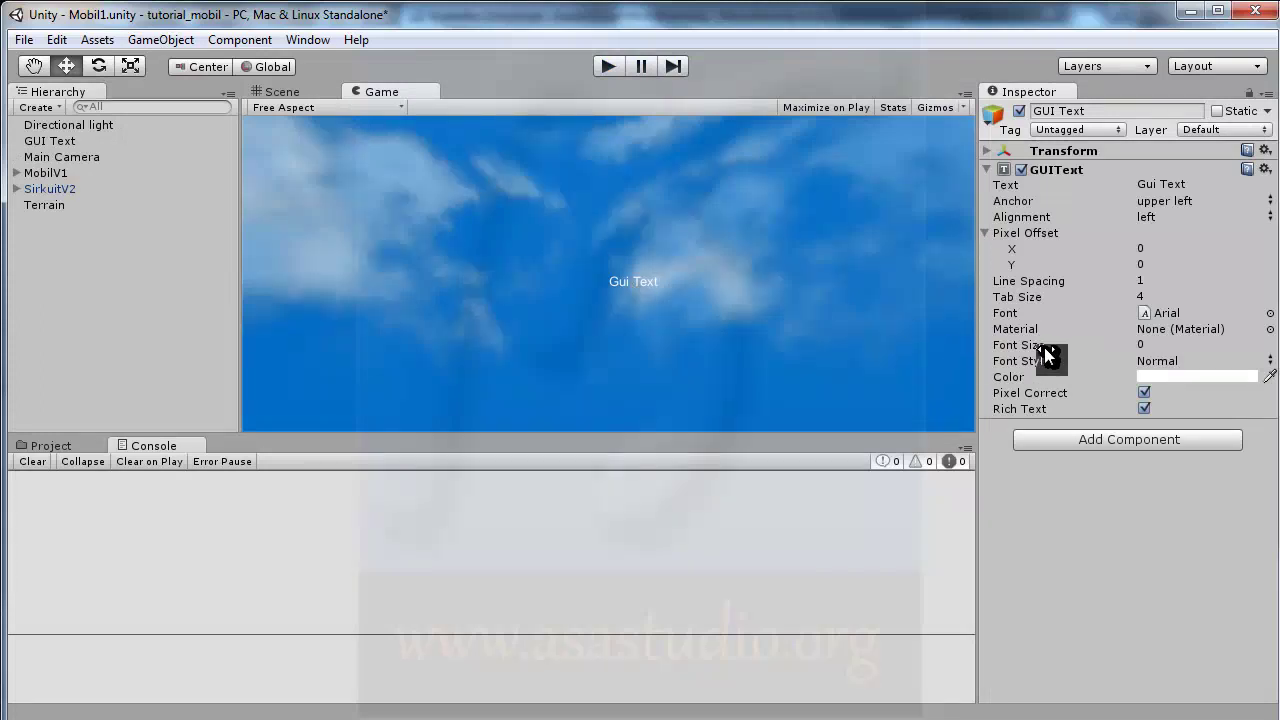
left_click(1150, 344)
type("16")
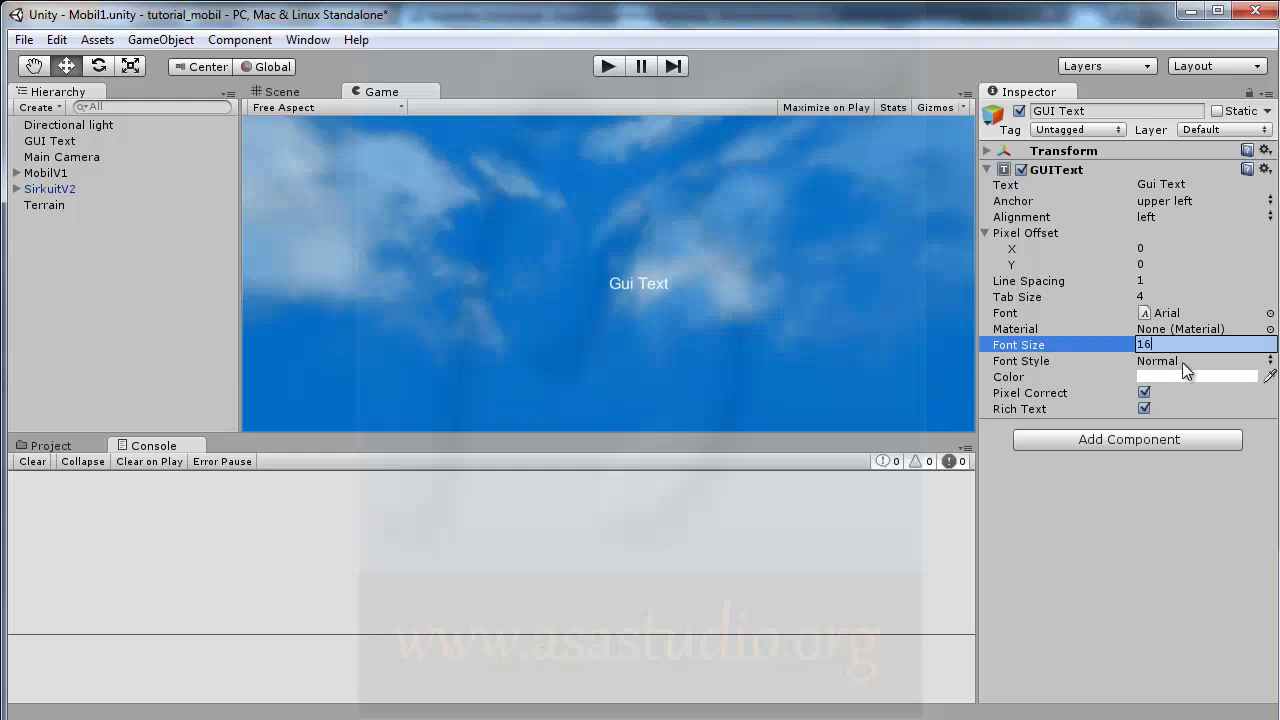
left_click(1184, 374)
mouse_move(144, 116)
left_mouse_down()
mouse_move(97, 55)
mouse_move(117, 57)
left_mouse_up()
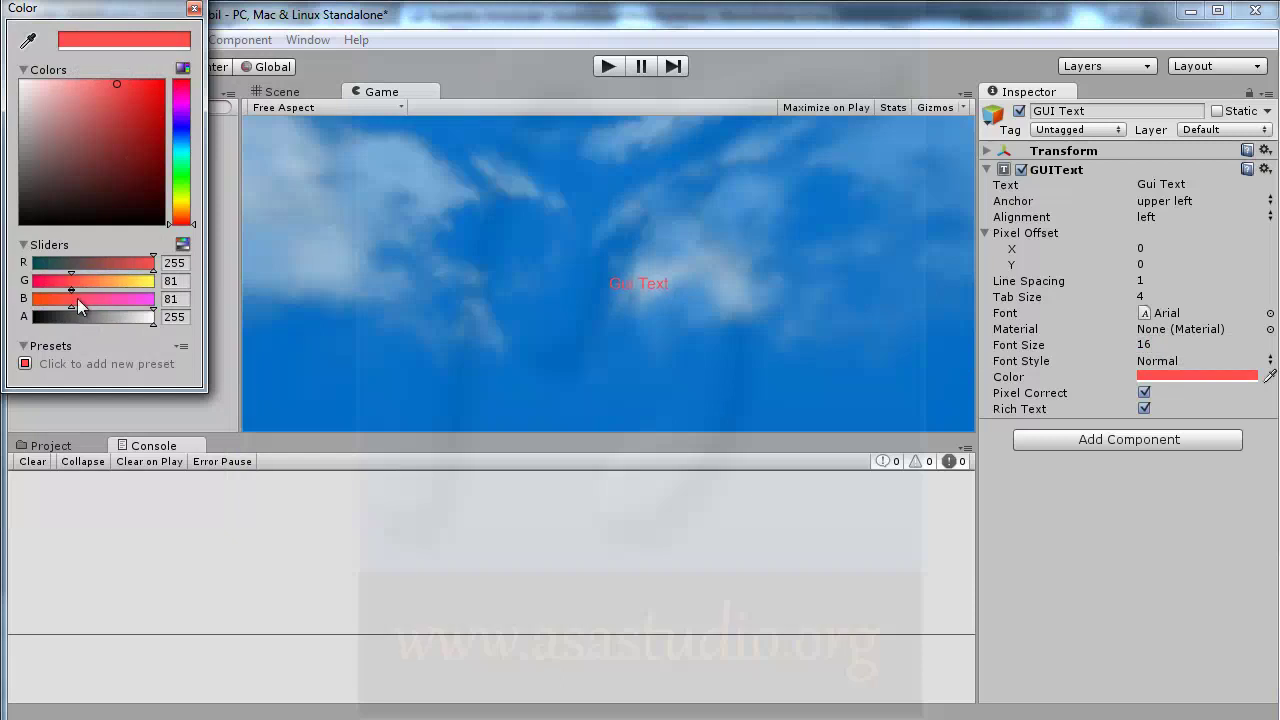
left_click(195, 10)
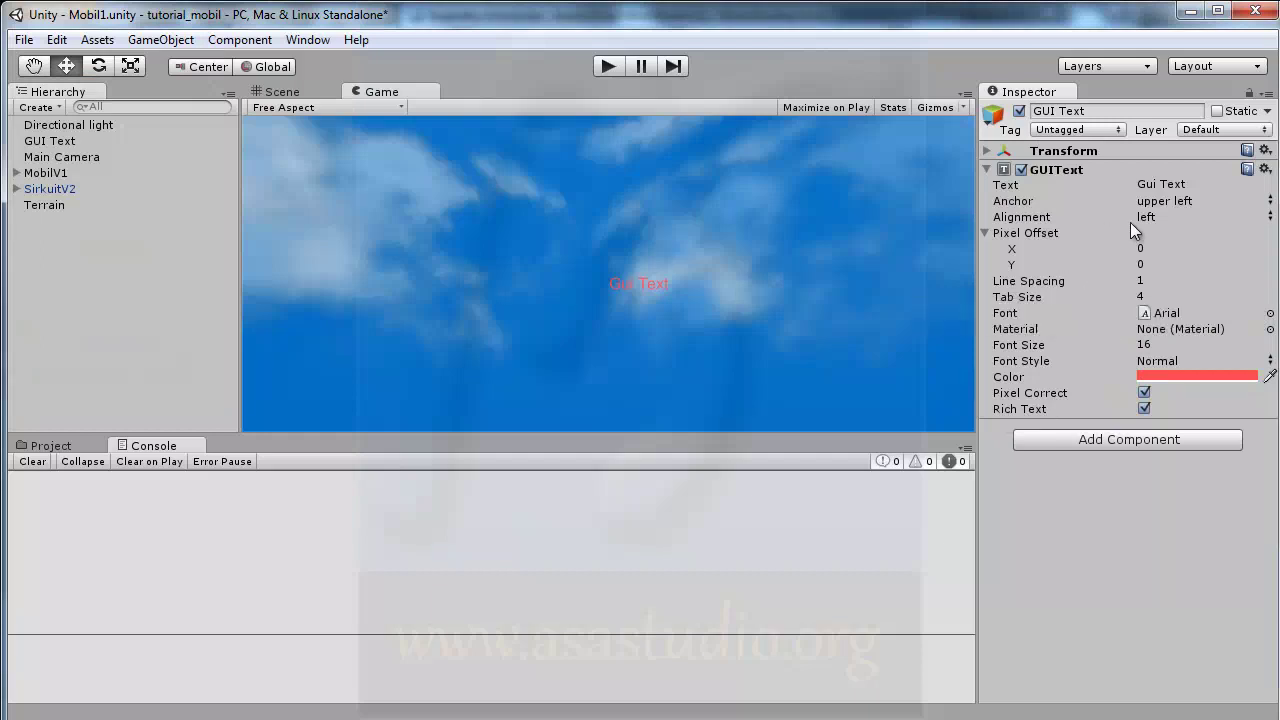
left_click(1157, 219)
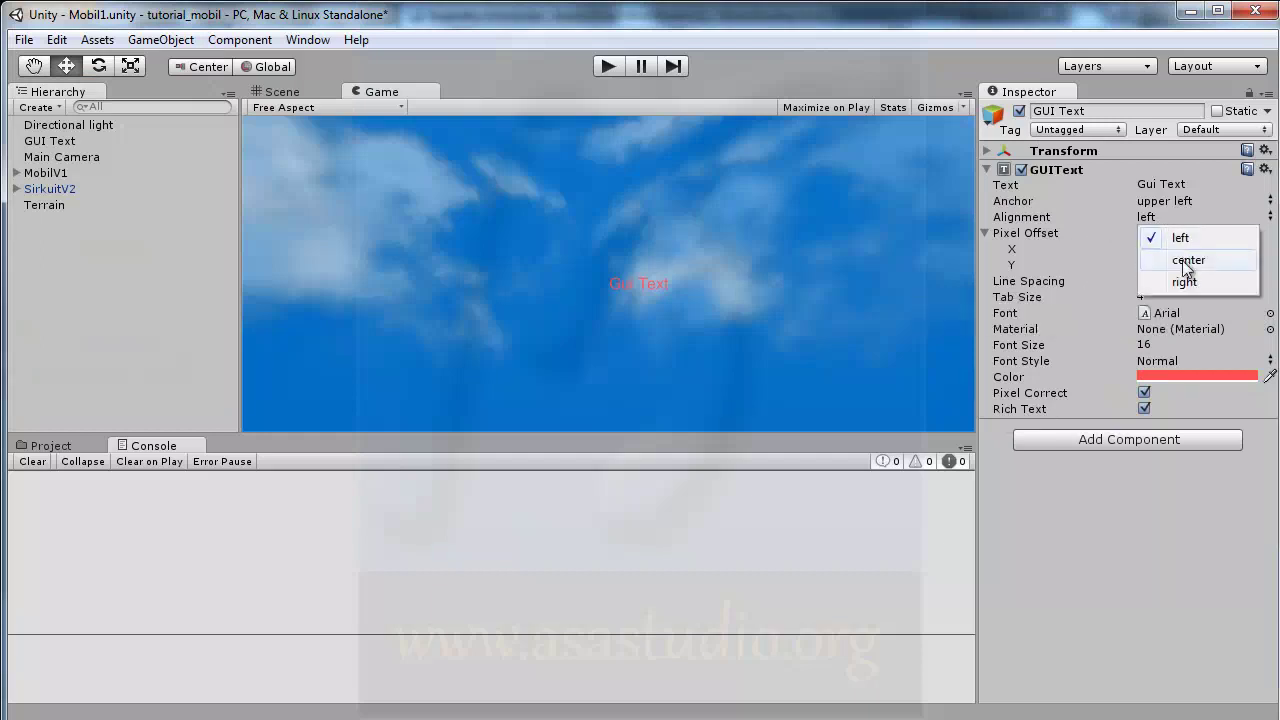
left_click(1186, 260)
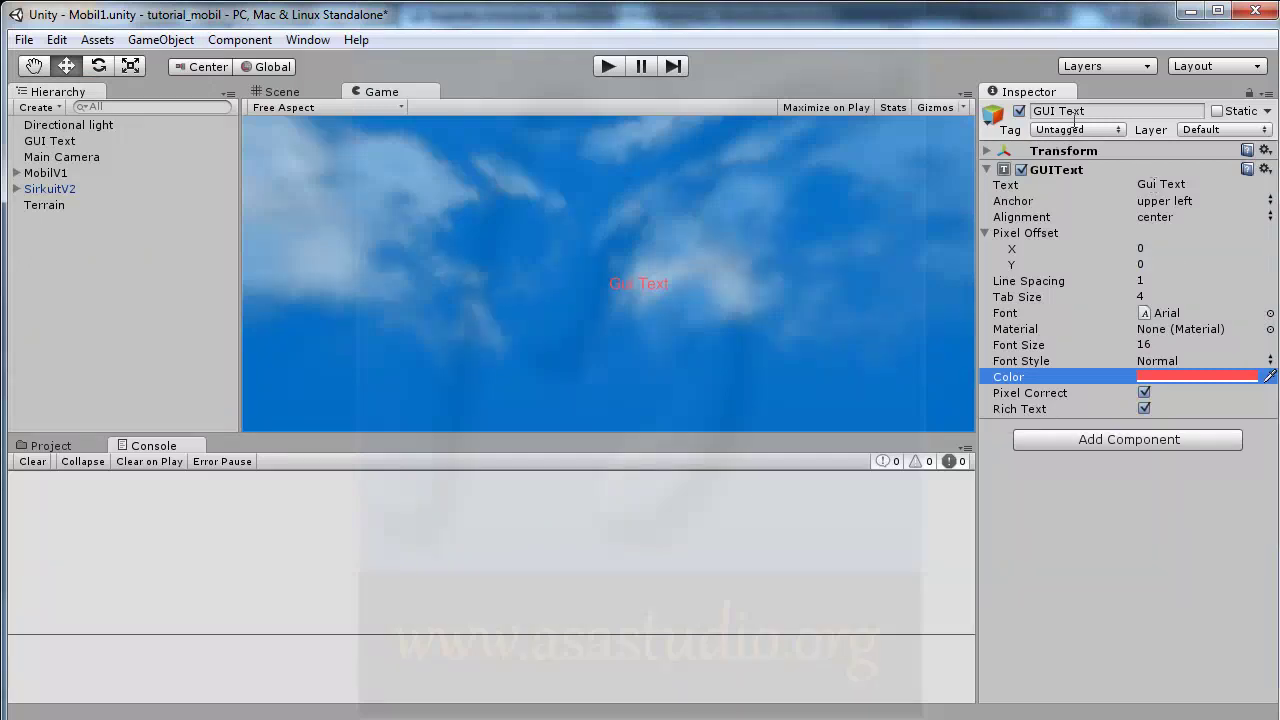
Rename the GUI Text object to KecTeks
left_click(1040, 111)
left_click(1049, 111)
key("BackSpace")
type("i")
key("Return")
key("ctrl+z")
type("KeoT")
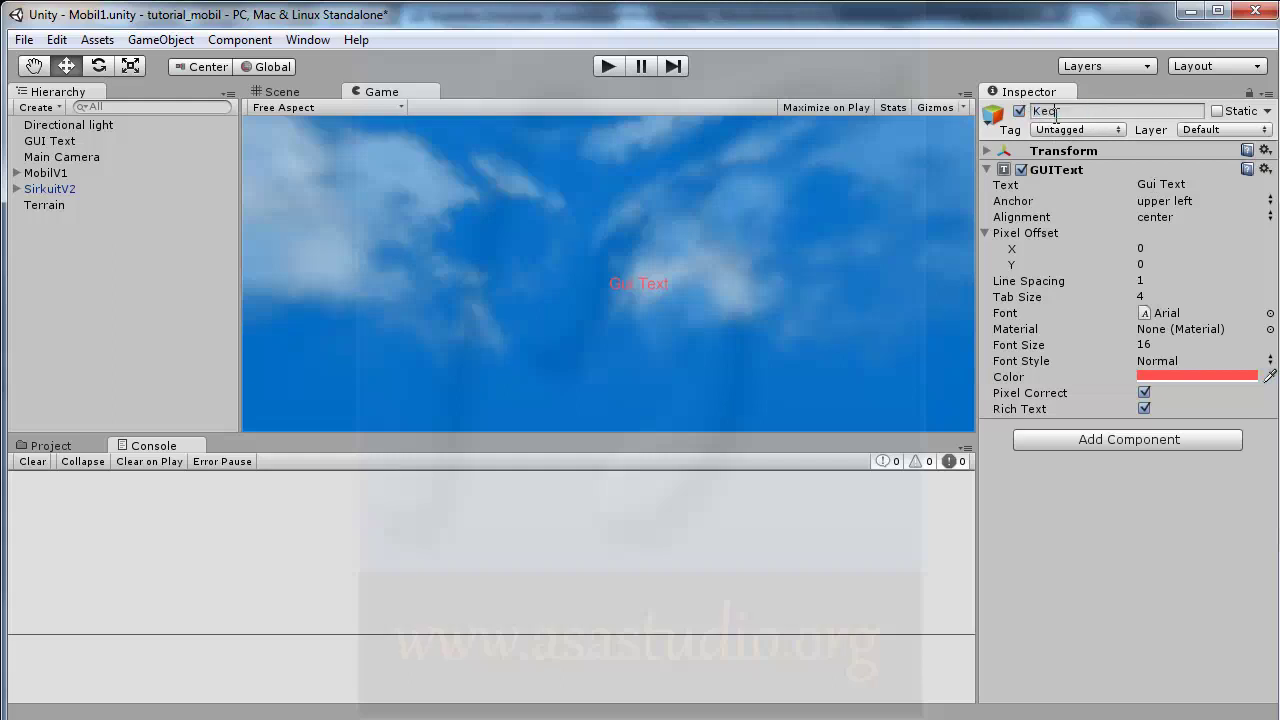
type("ext")
key("shift+Left")
key("shift+Left")
key("shift+Left")
key("shift+Left")
type("eks")
key("Return")
Set the text's font size to 22 and its font style to Bold
left_click(1160, 344)
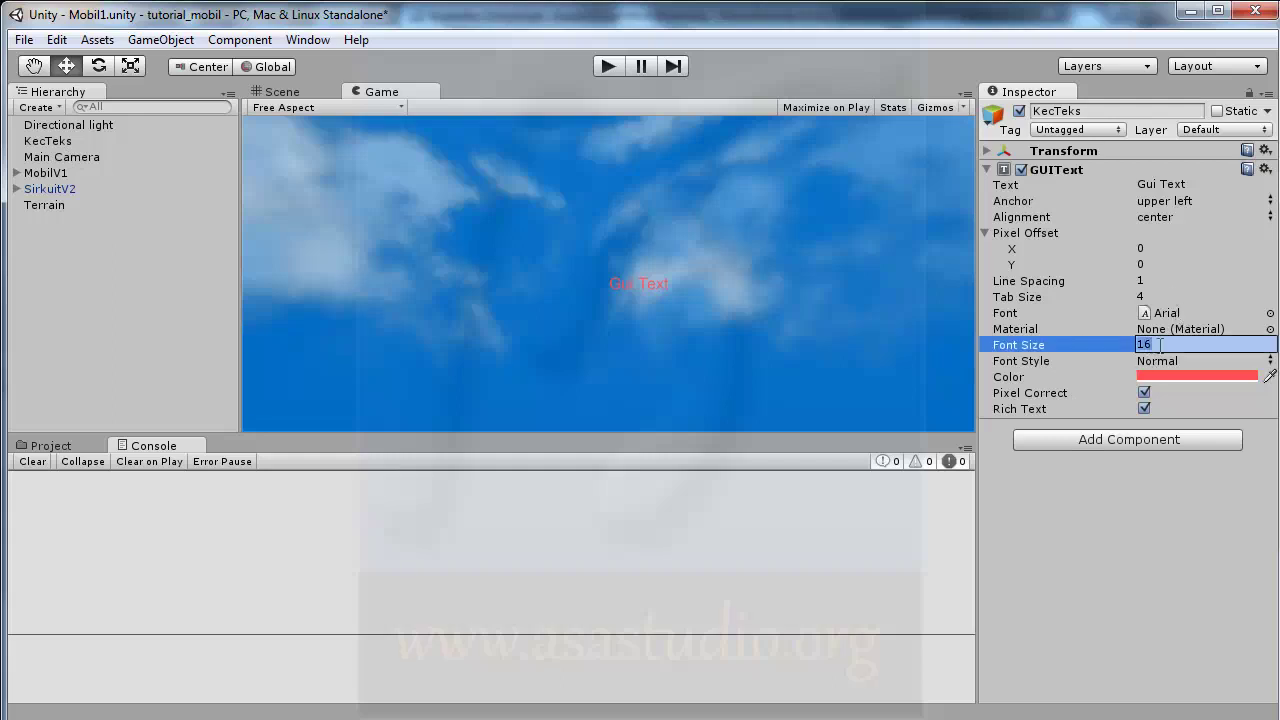
type("22")
left_click(1155, 361)
left_click(1180, 402)
Move KecTeks to Position X 0.84, Y 0.15 in the bottom-right corner
left_click(1056, 153)
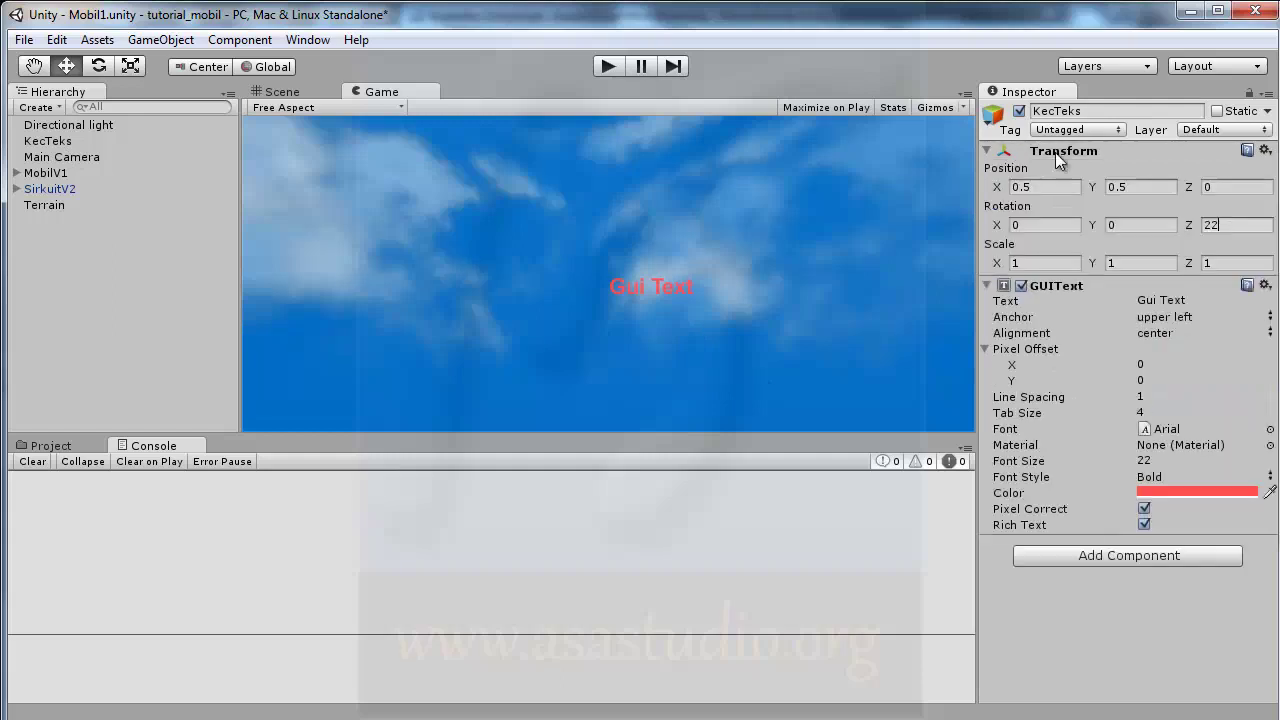
mouse_move(1000, 184)
left_mouse_down()
mouse_move(1036, 190)
mouse_move(1013, 196)
left_mouse_up()
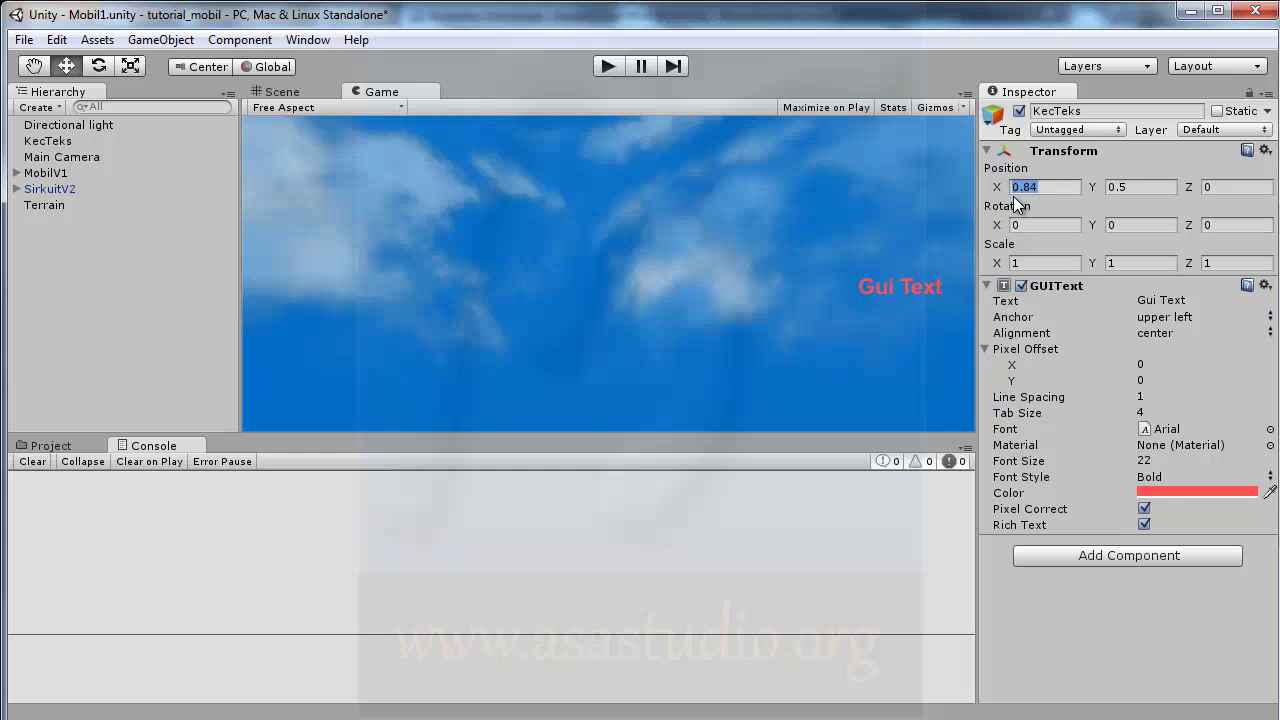
left_click_drag(1095, 186, 1075, 190)
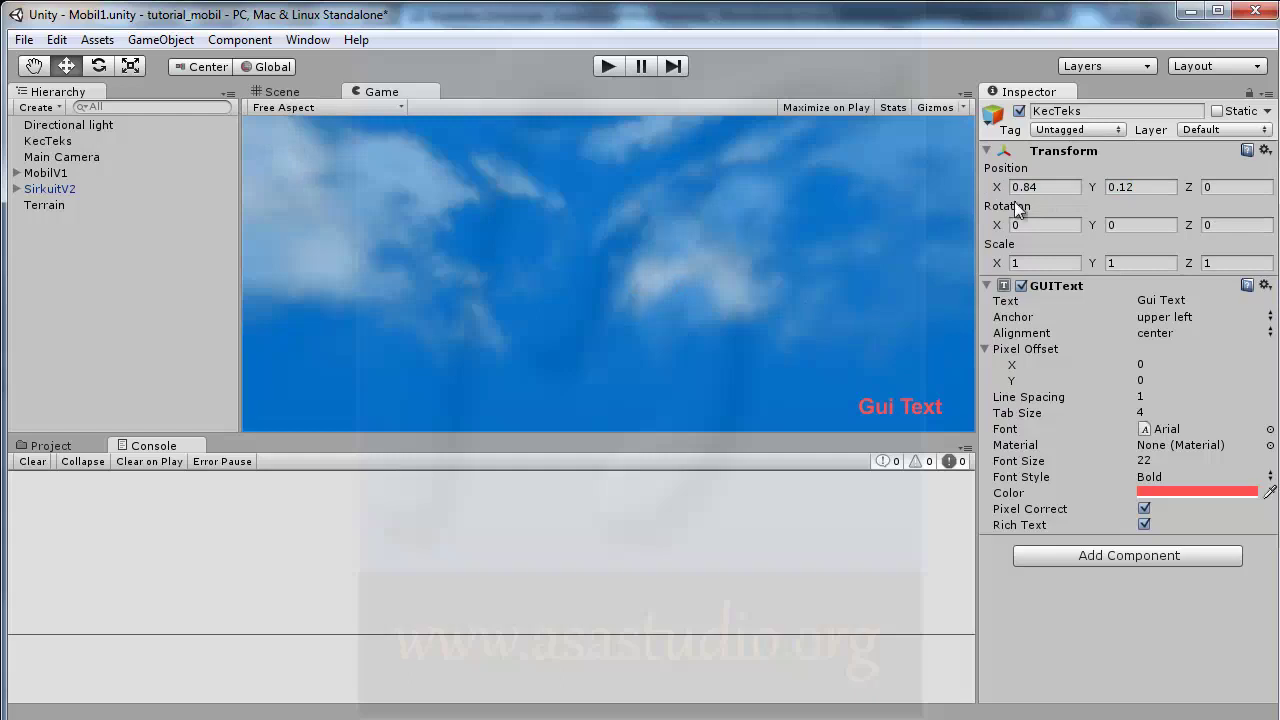
left_click(1095, 186)
left_click_drag(1098, 186, 1099, 183)
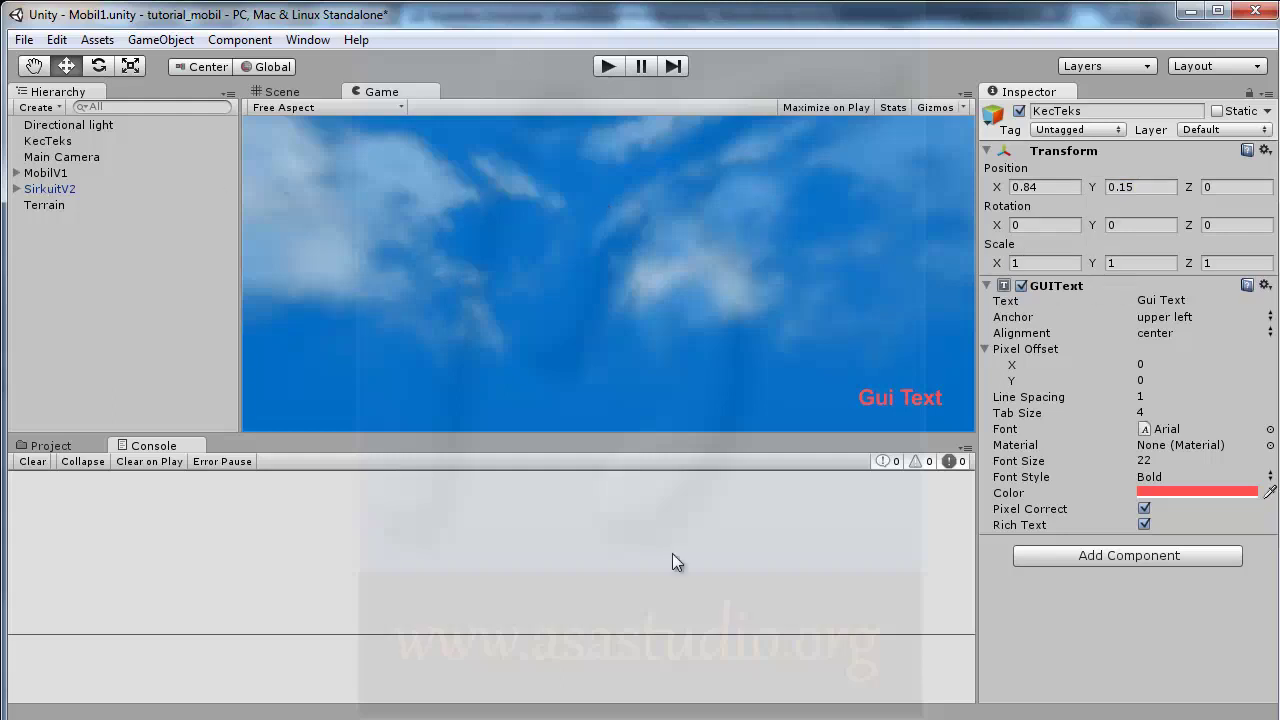
In MobilKontrol.js, declare var KecMTeks:GameObject; below the existing variables and save
key("alt+Tab")
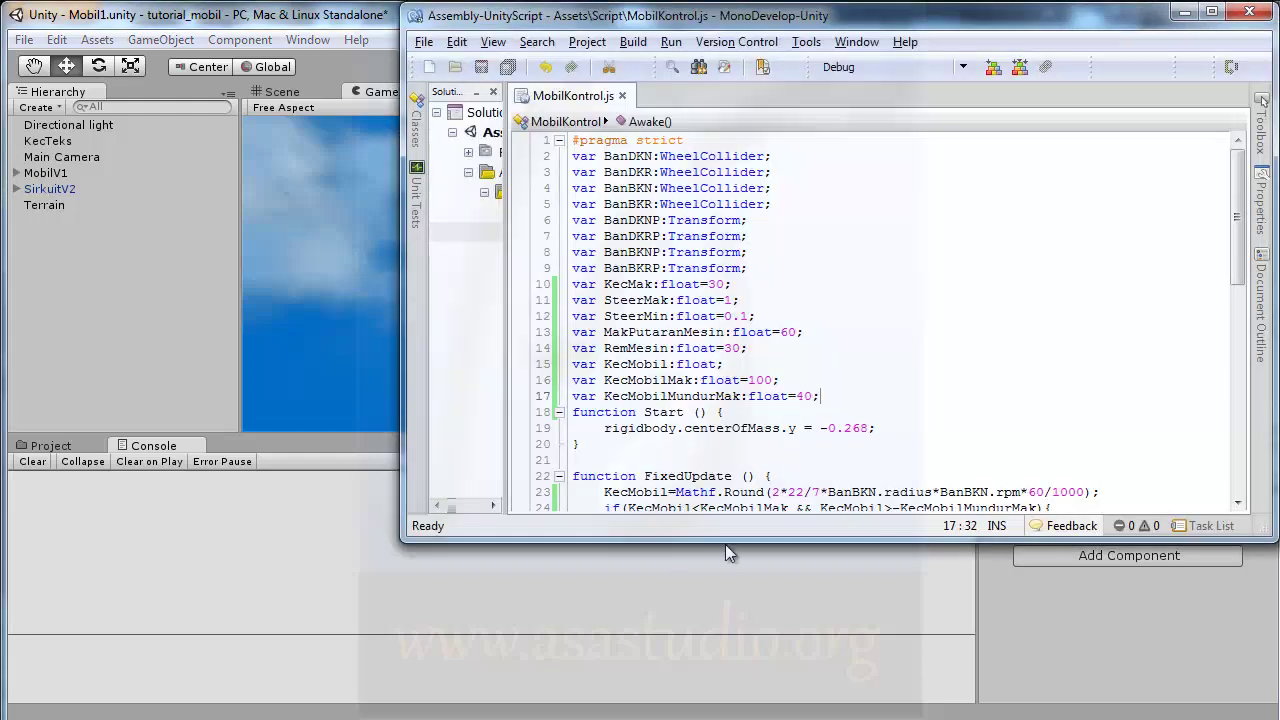
left_click_drag(1238, 218, 1258, 487)
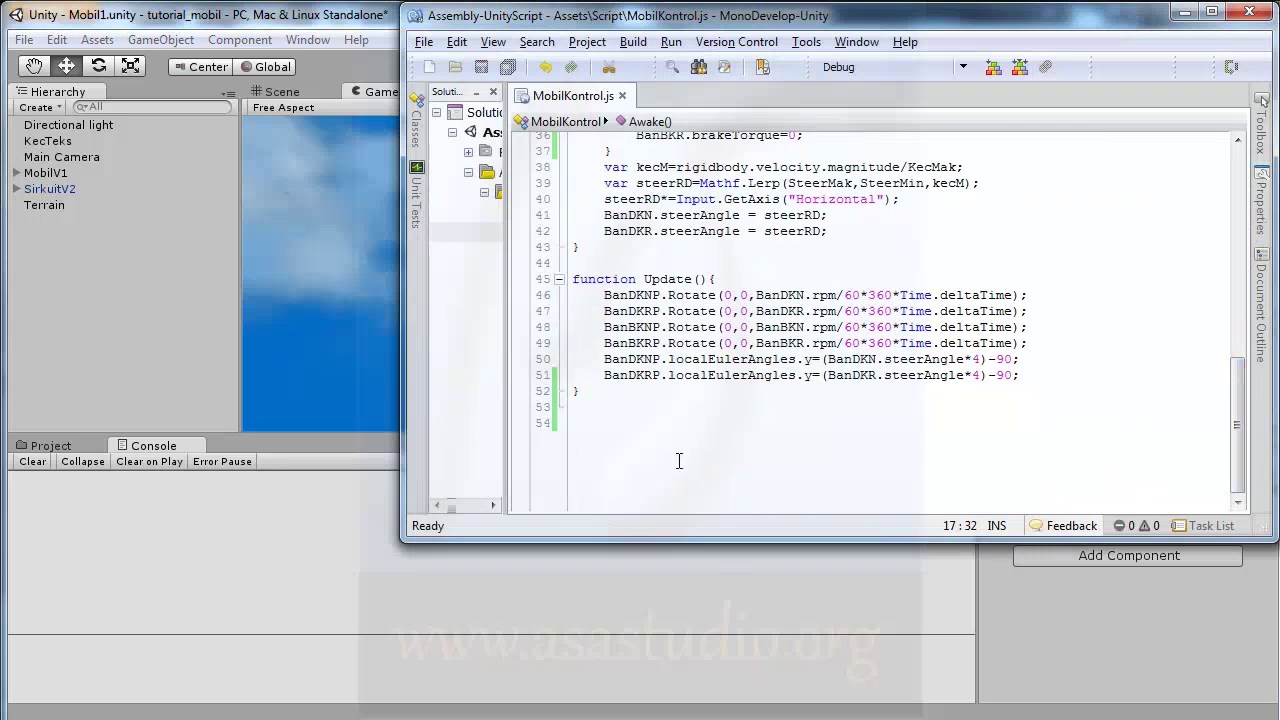
left_click(1041, 376)
key("Return")
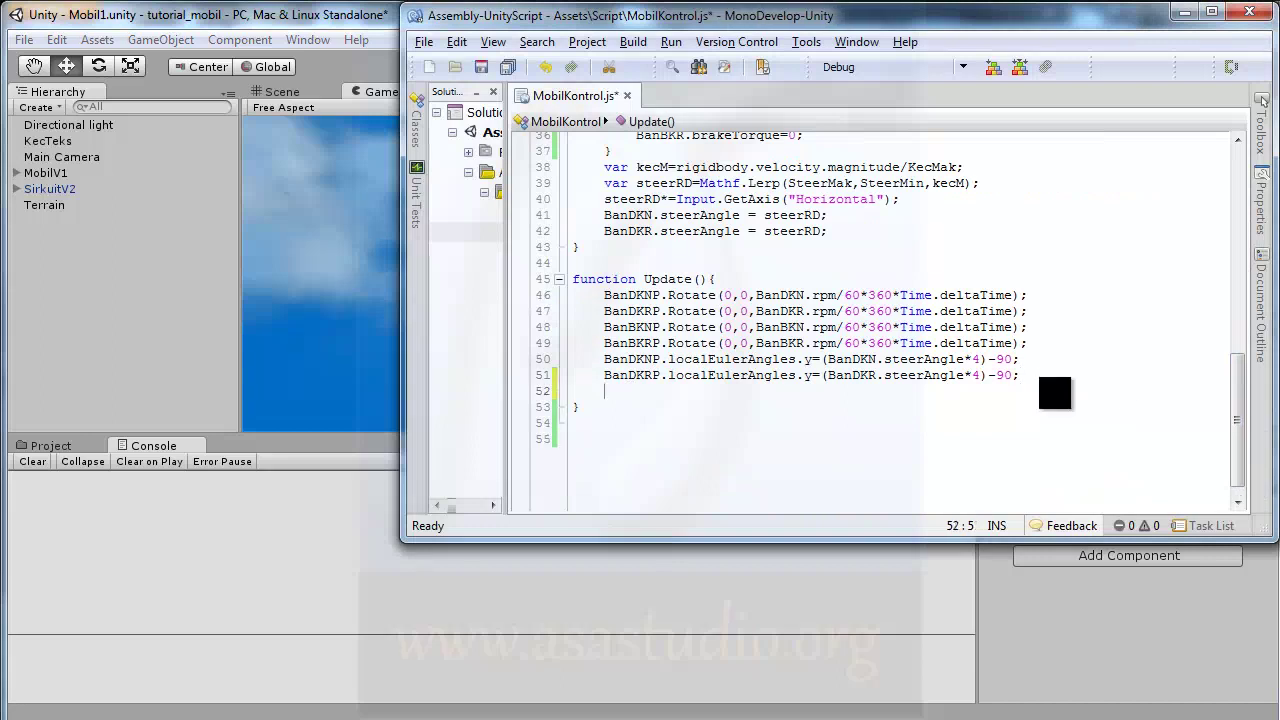
scroll(1056, 381, "up", 7)
scroll(1056, 381, "up", 3)
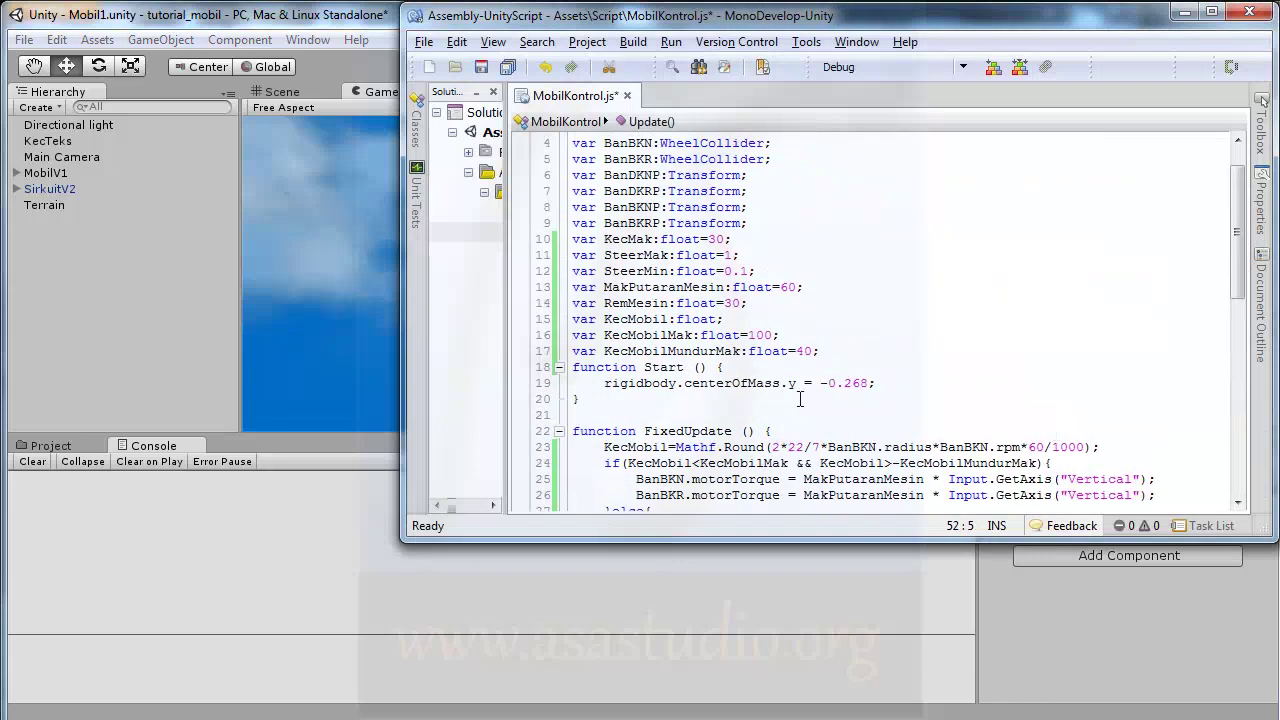
left_click(843, 353)
key("Return")
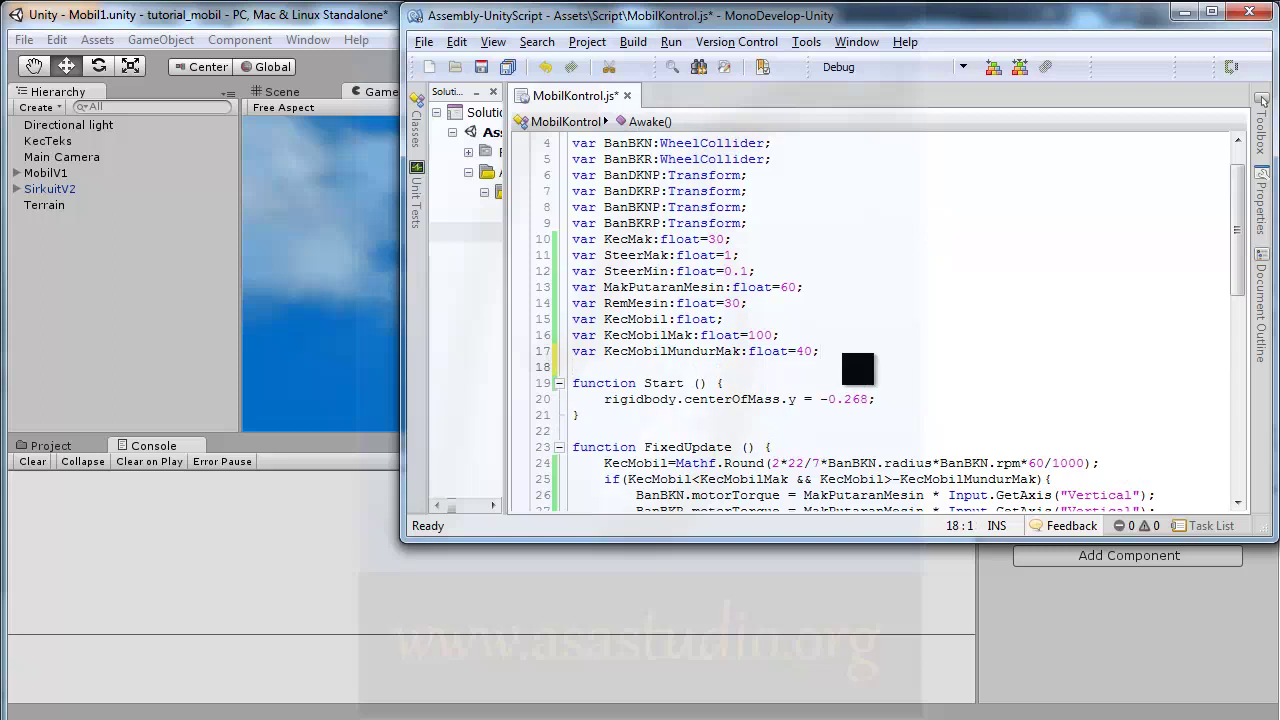
type("var ")
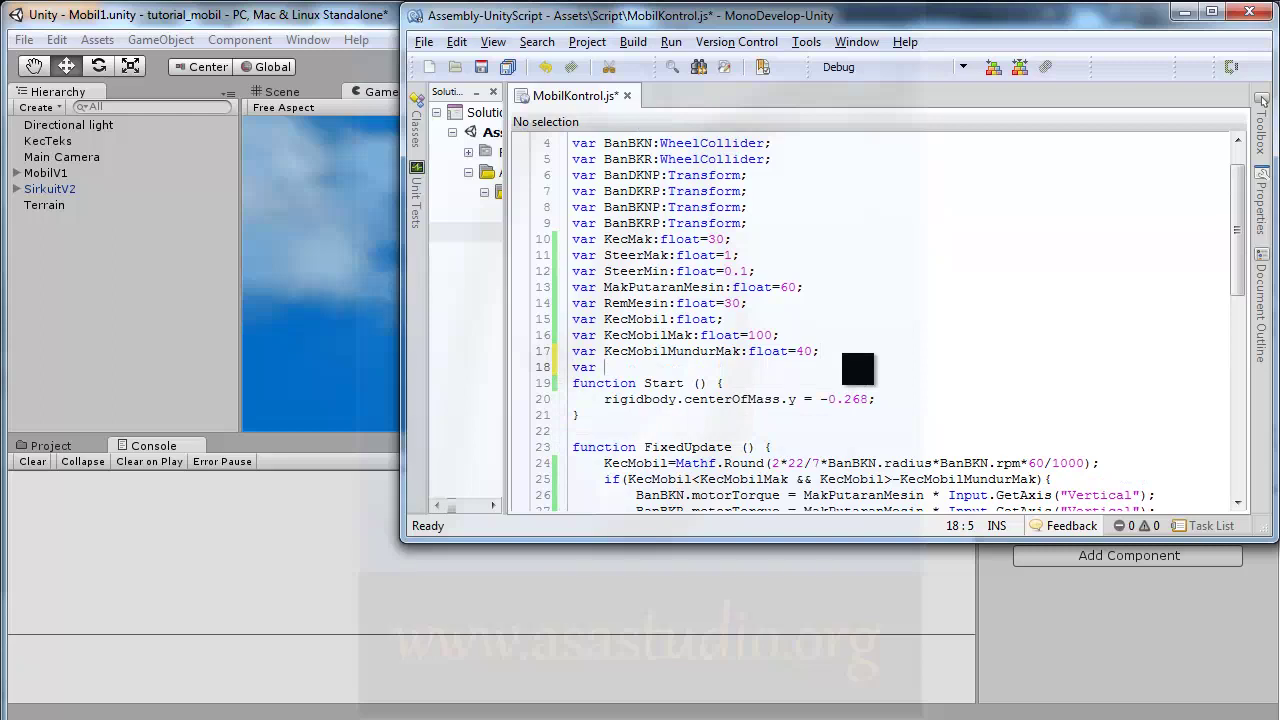
type("Kec")
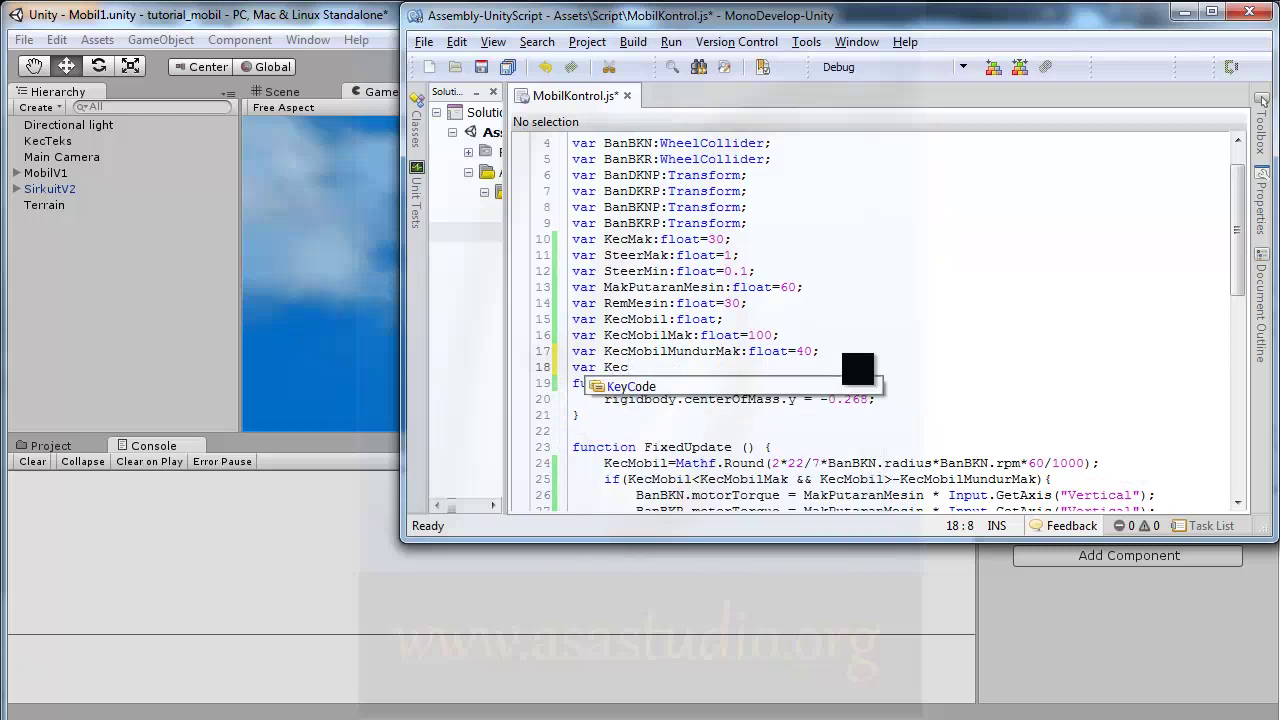
type("MTeks")
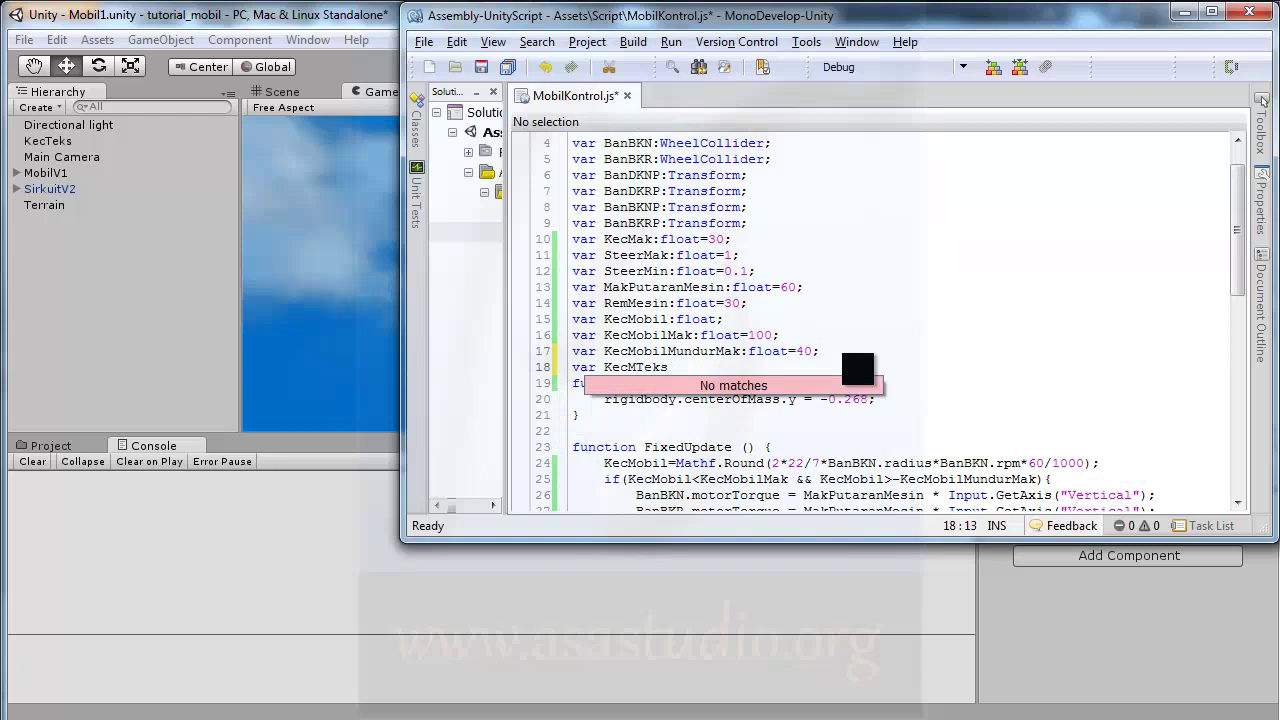
type(":GameObject")
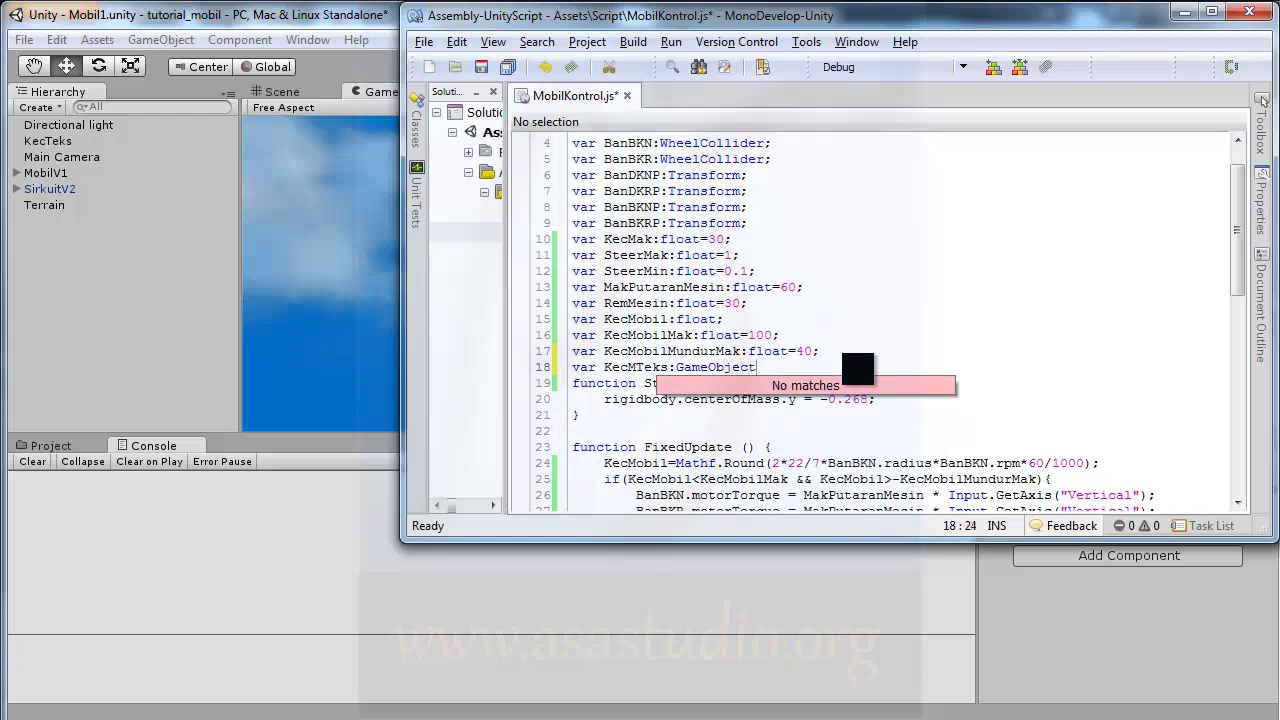
type(";")
left_click(484, 68)
Assign the KecTeks object to the Kec MTeks field of MobilV1's Mobil Kontrol script
left_click(292, 510)
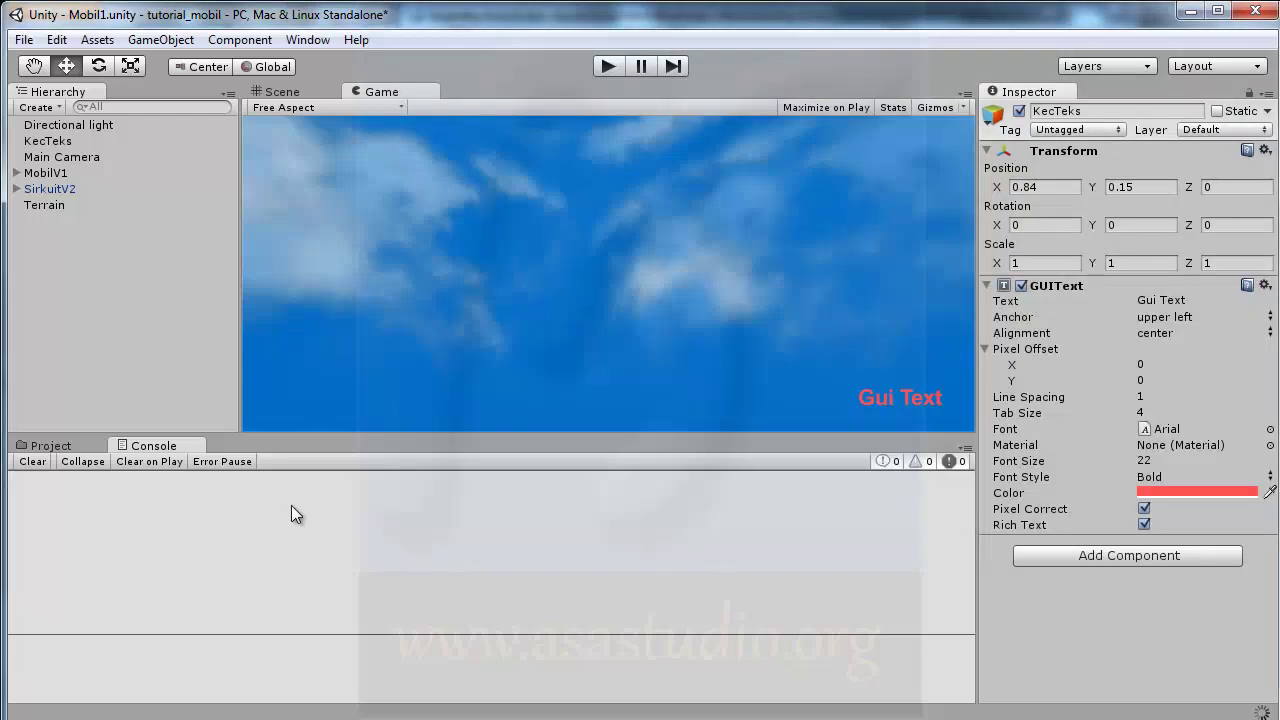
left_click(47, 173)
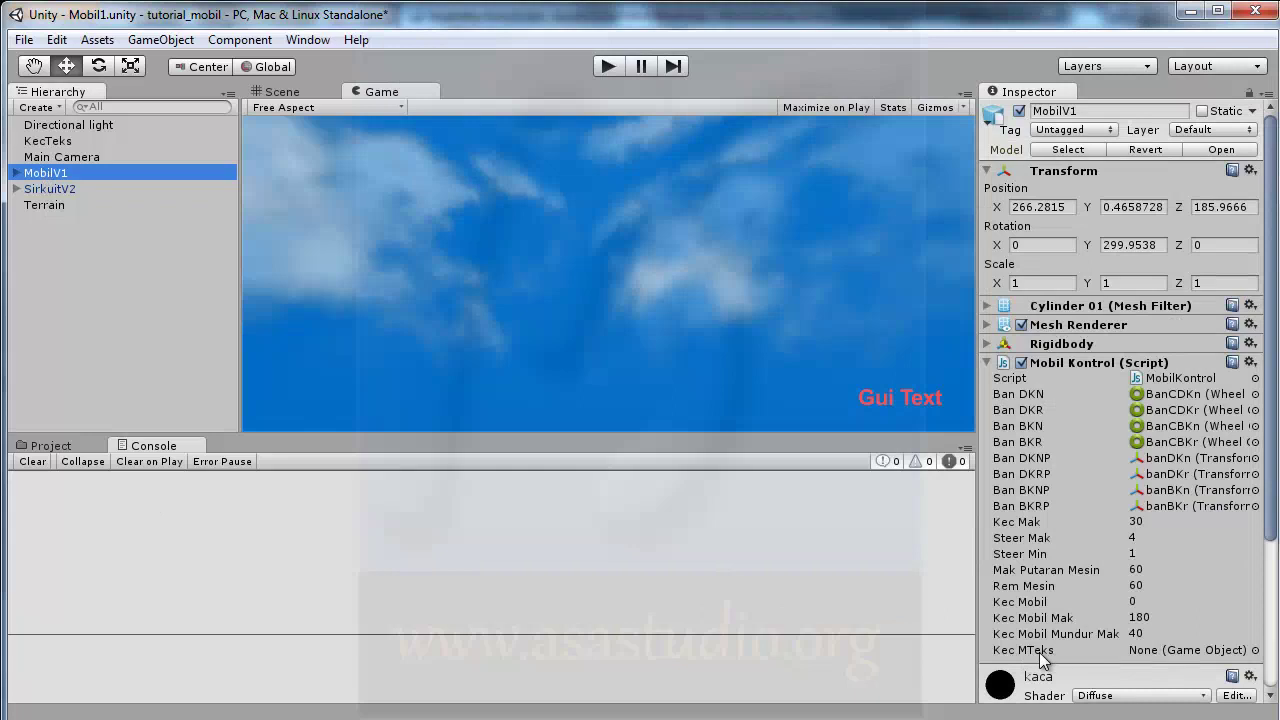
left_click(48, 142)
left_click_drag(48, 142, 1110, 651)
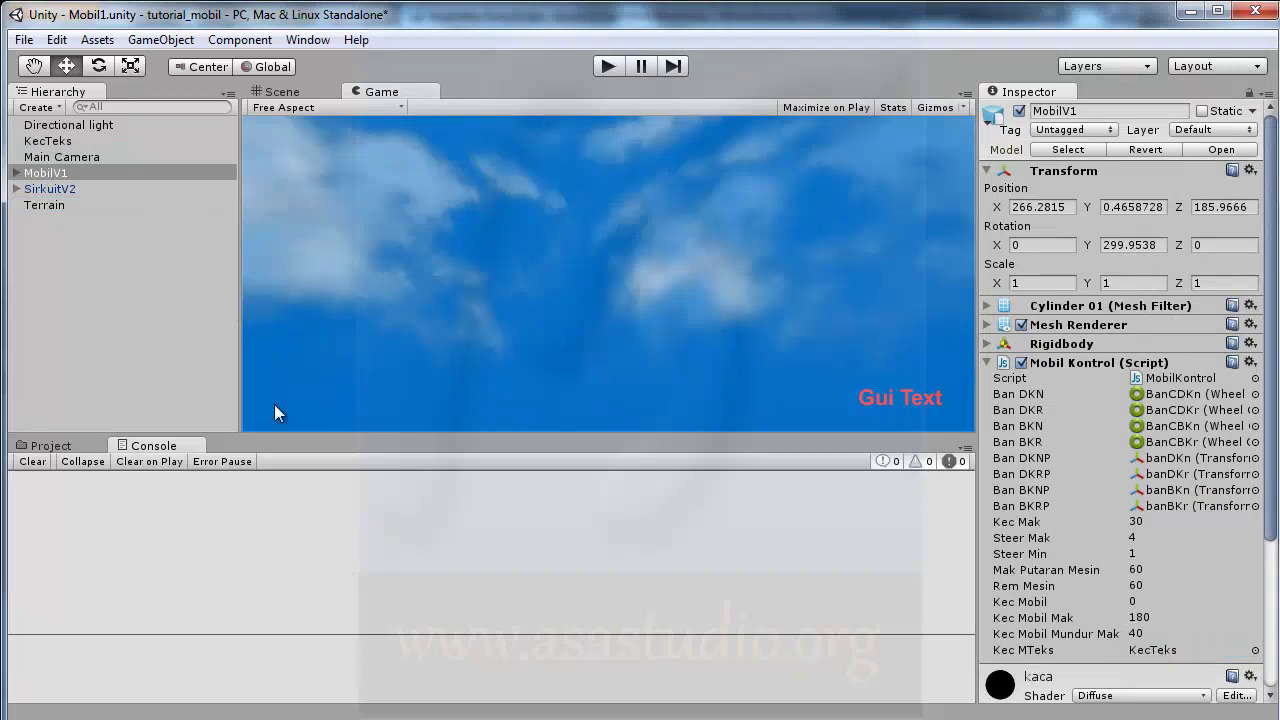
key("alt+Tab")
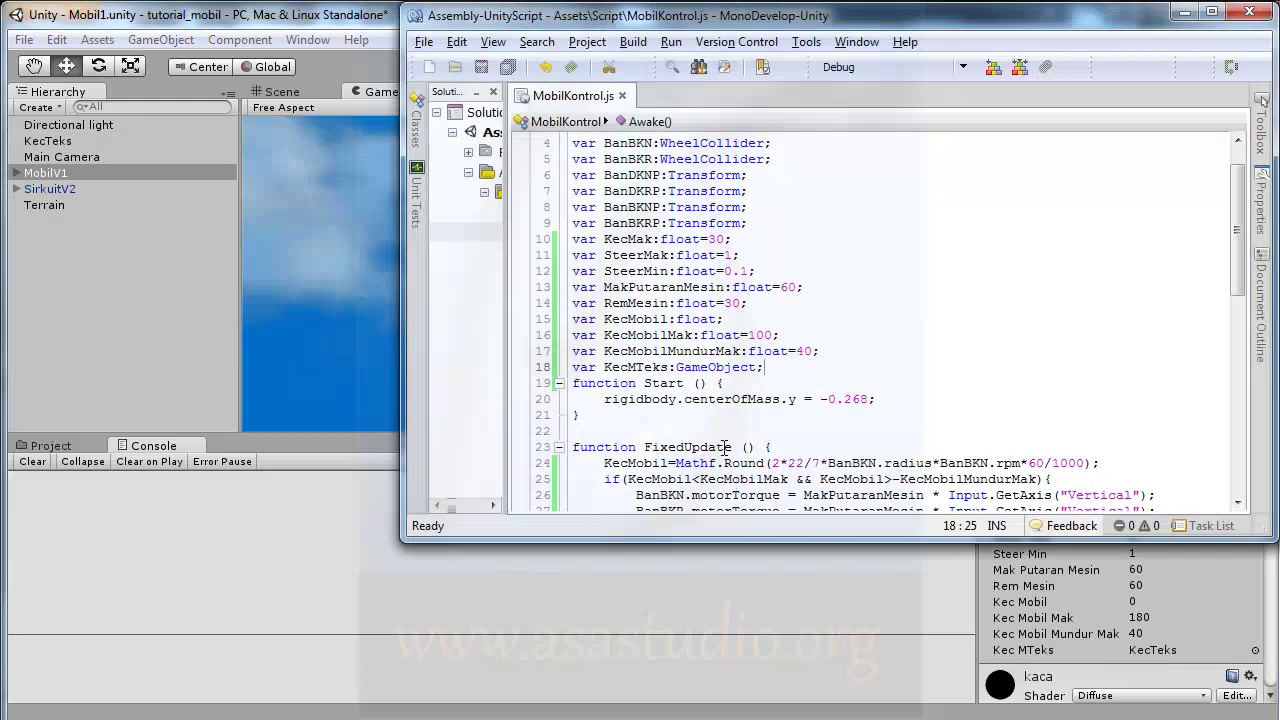
Start a new Update() line reading KecMTeks.guiText.text= using autocomplete
left_click_drag(1240, 210, 1242, 414)
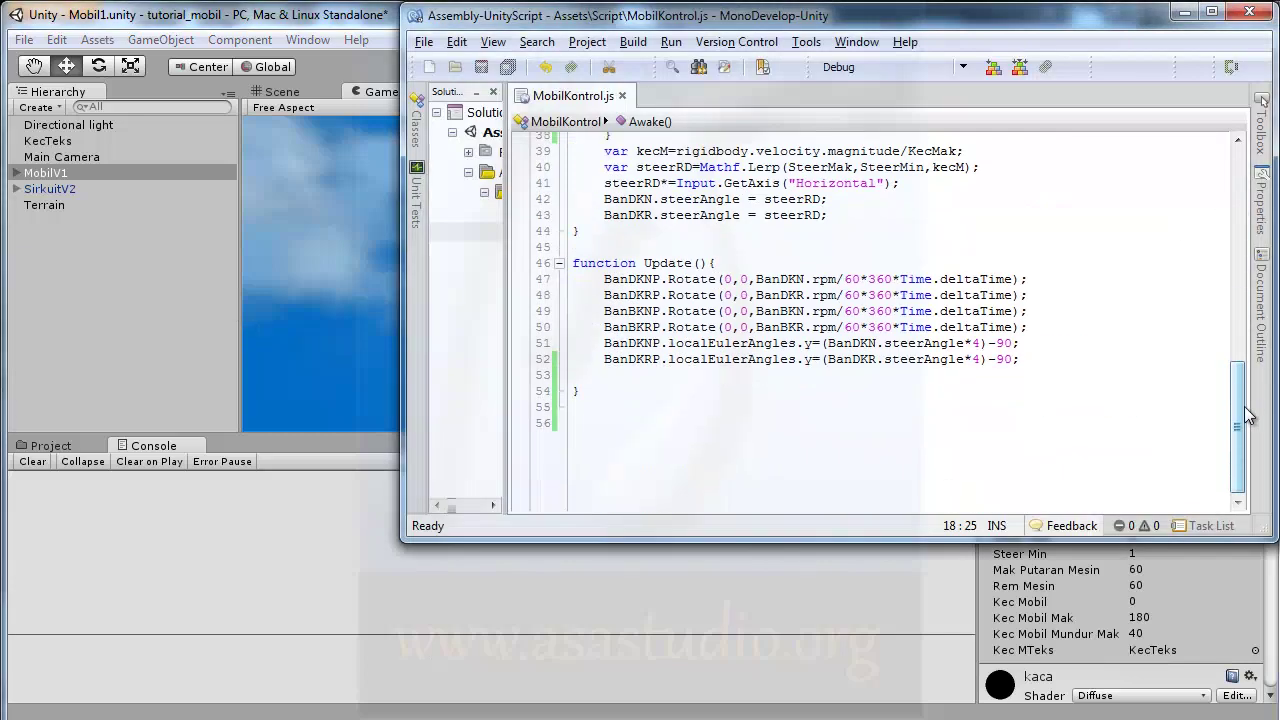
left_click(661, 382)
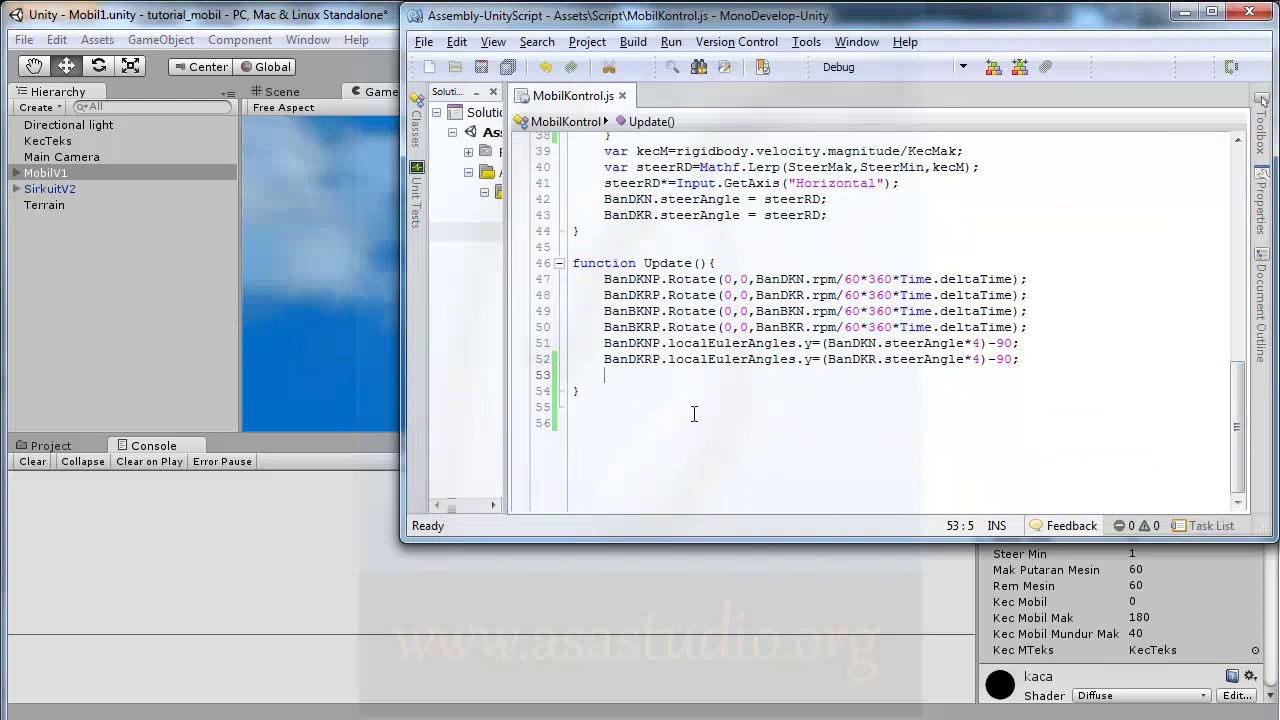
type("KecM")
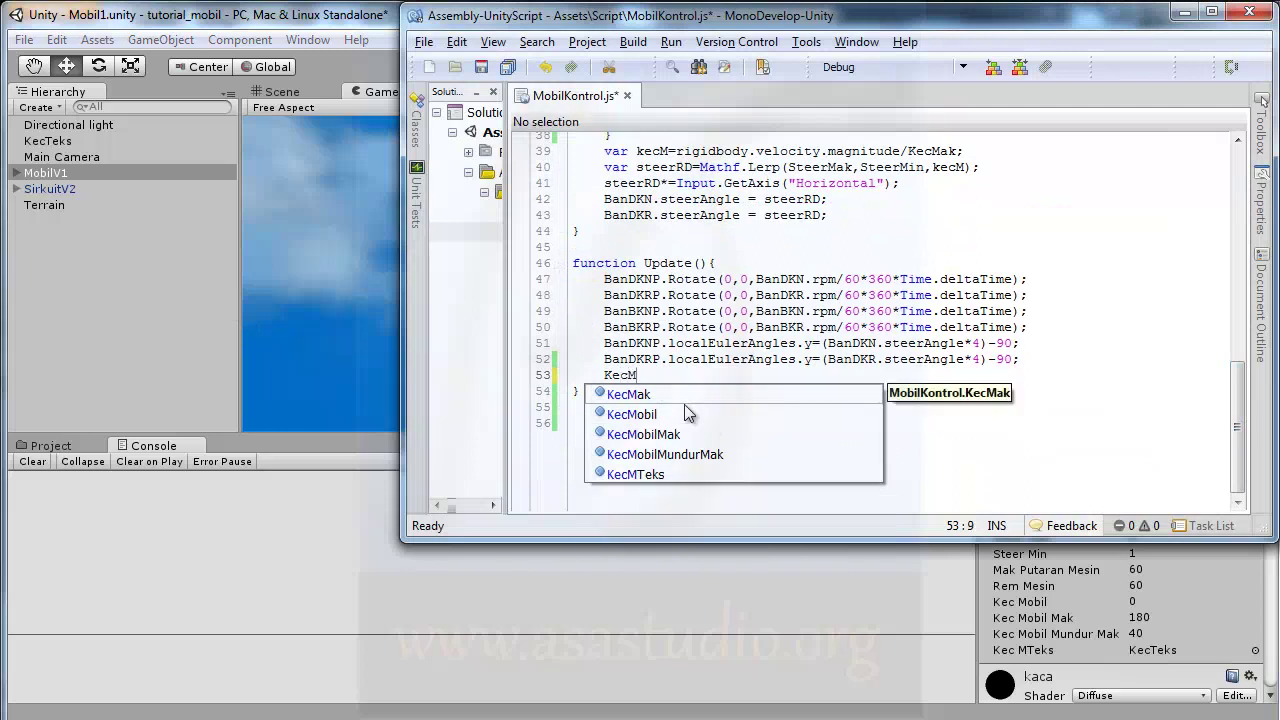
double_click(662, 475)
type(".gui")
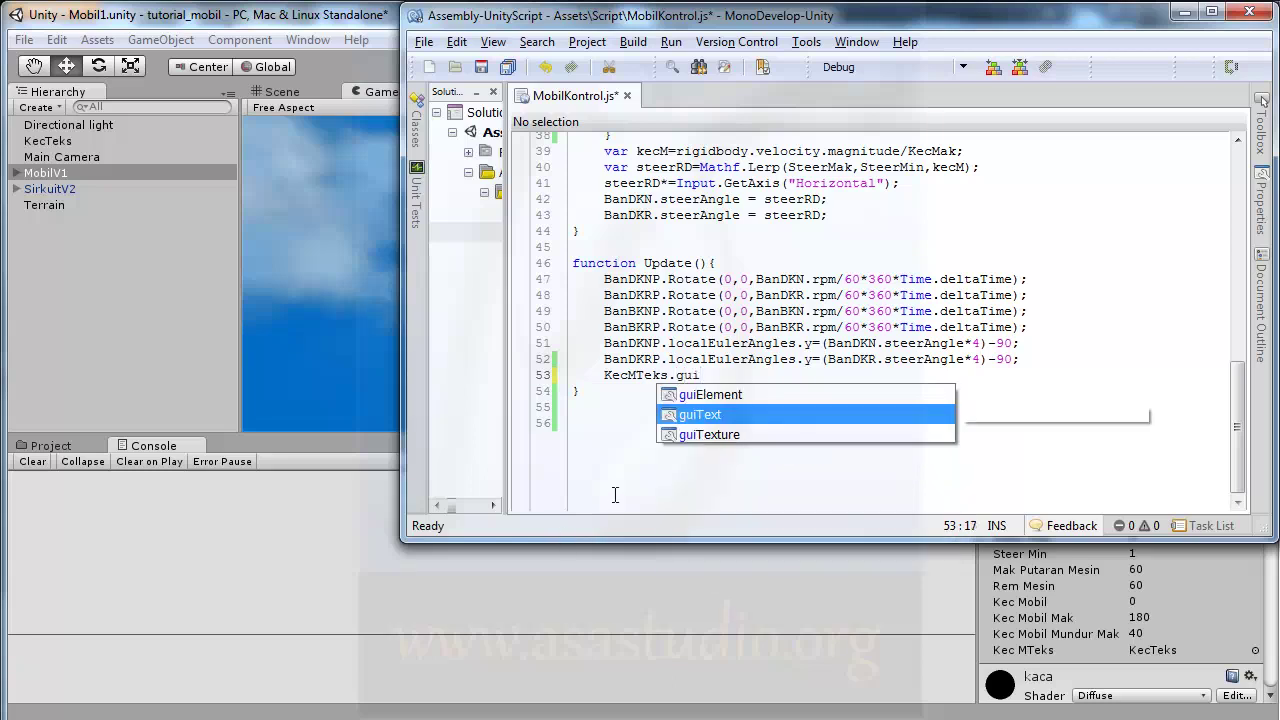
double_click(718, 416)
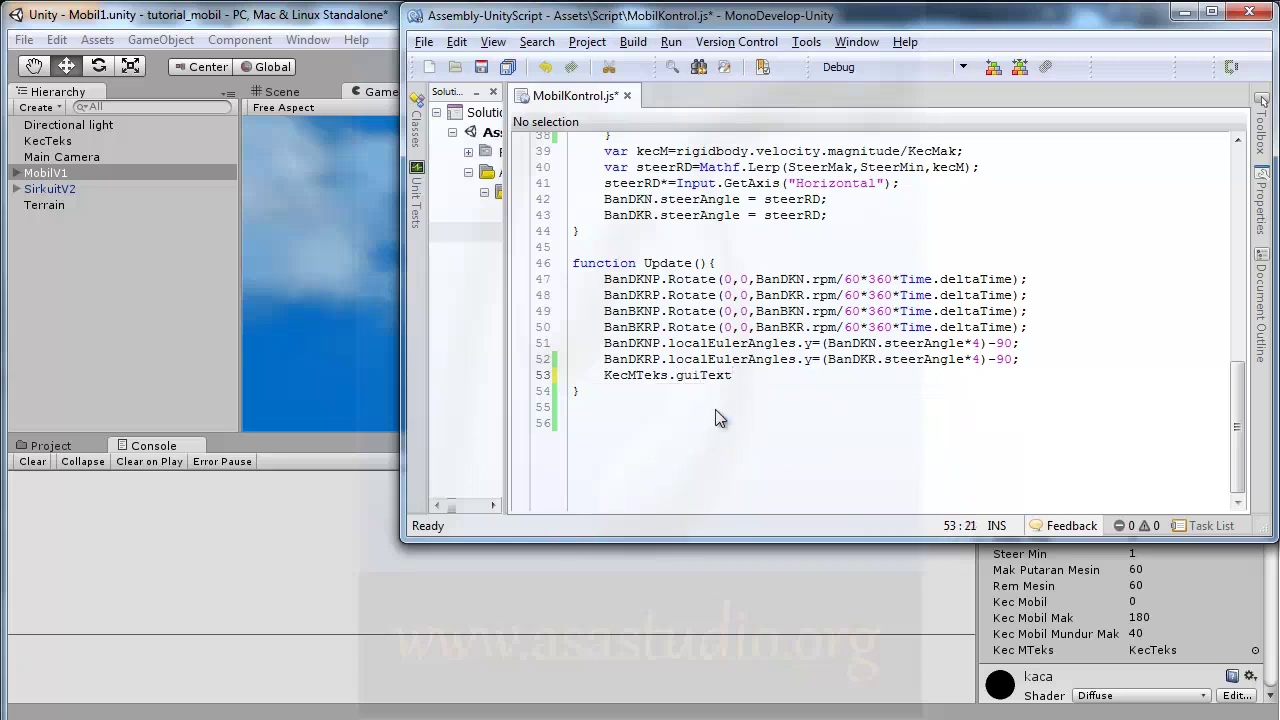
type(".t")
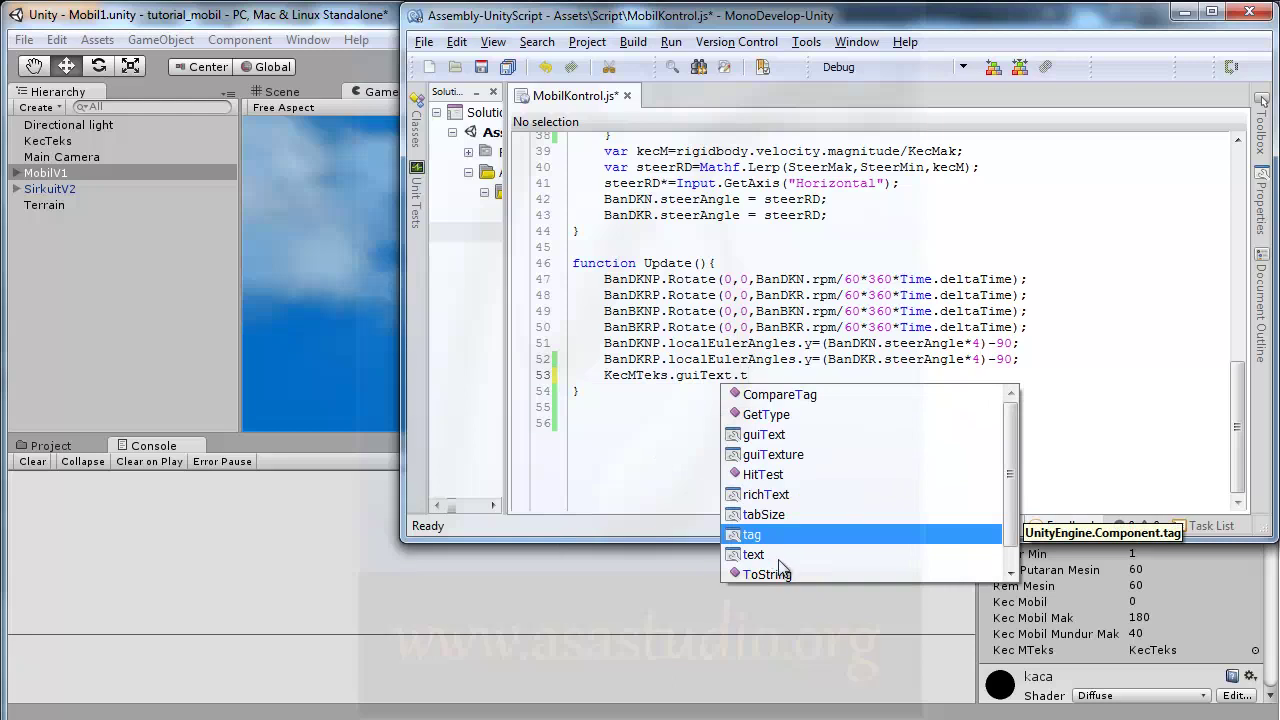
double_click(771, 554)
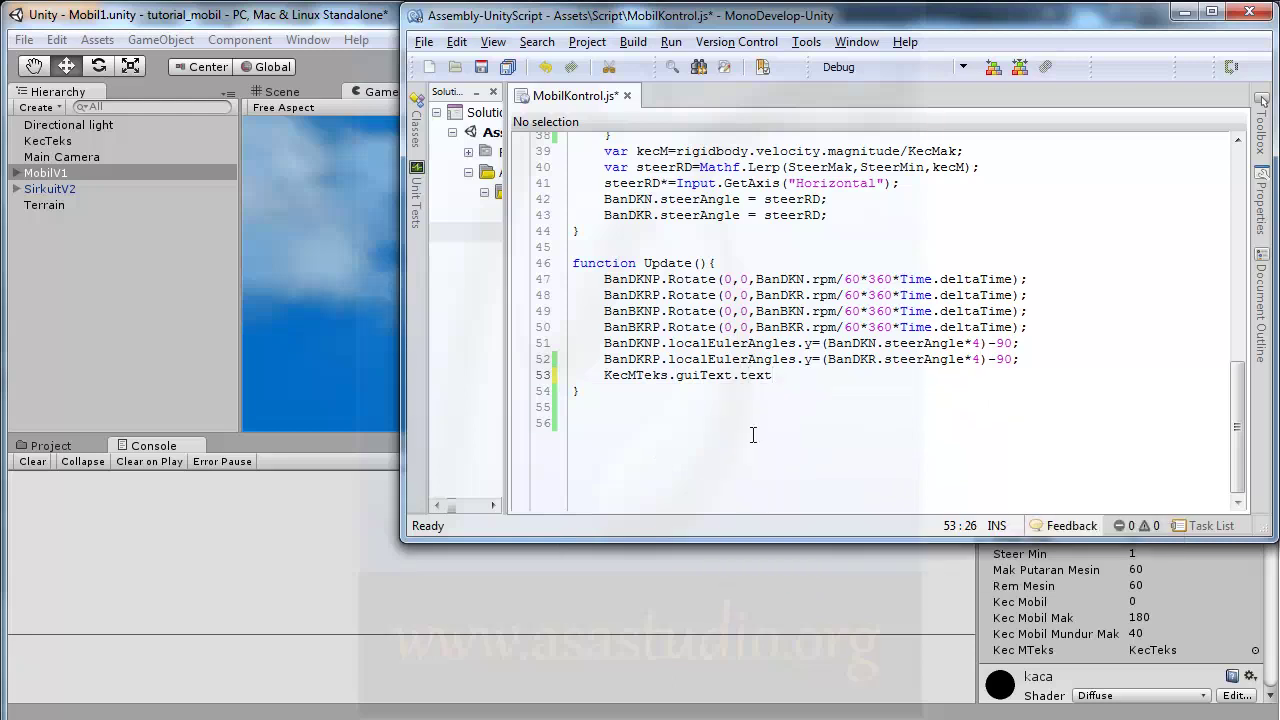
type("=")
Finish the assignment with KecMobil + " KM/H" and save the script
left_click_drag(1240, 395, 1240, 205)
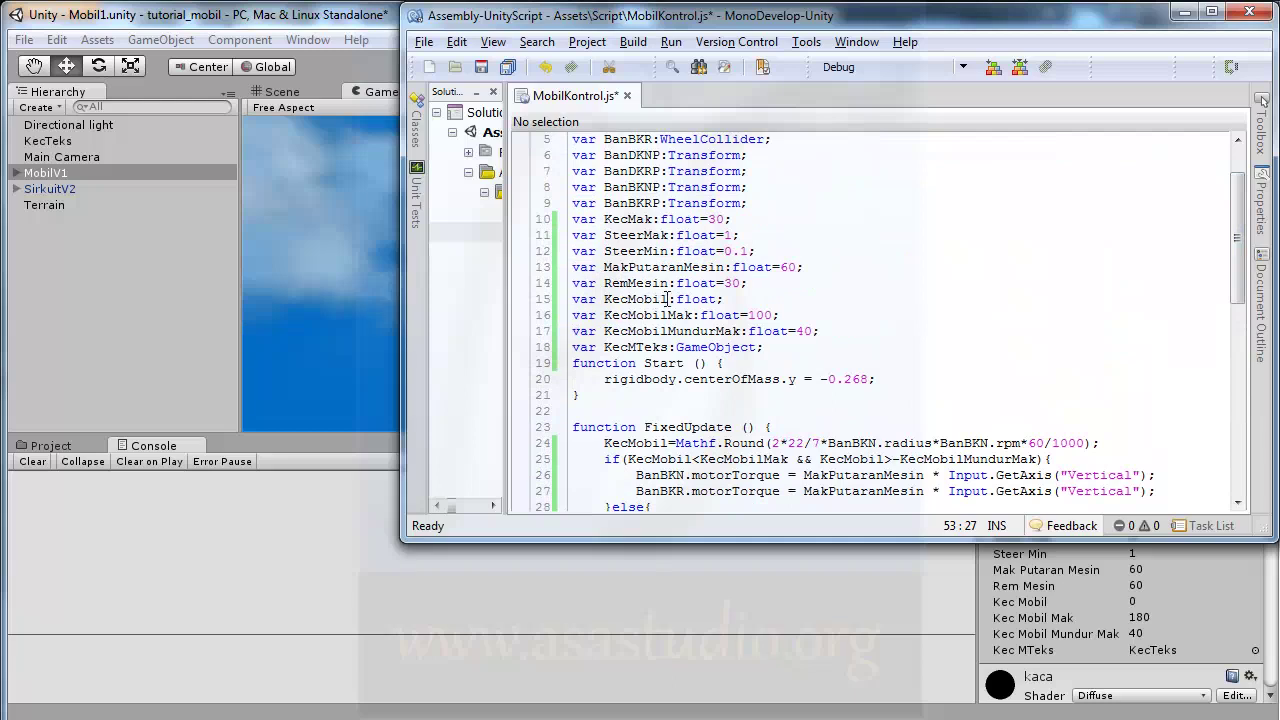
left_click_drag(1240, 273, 1240, 460)
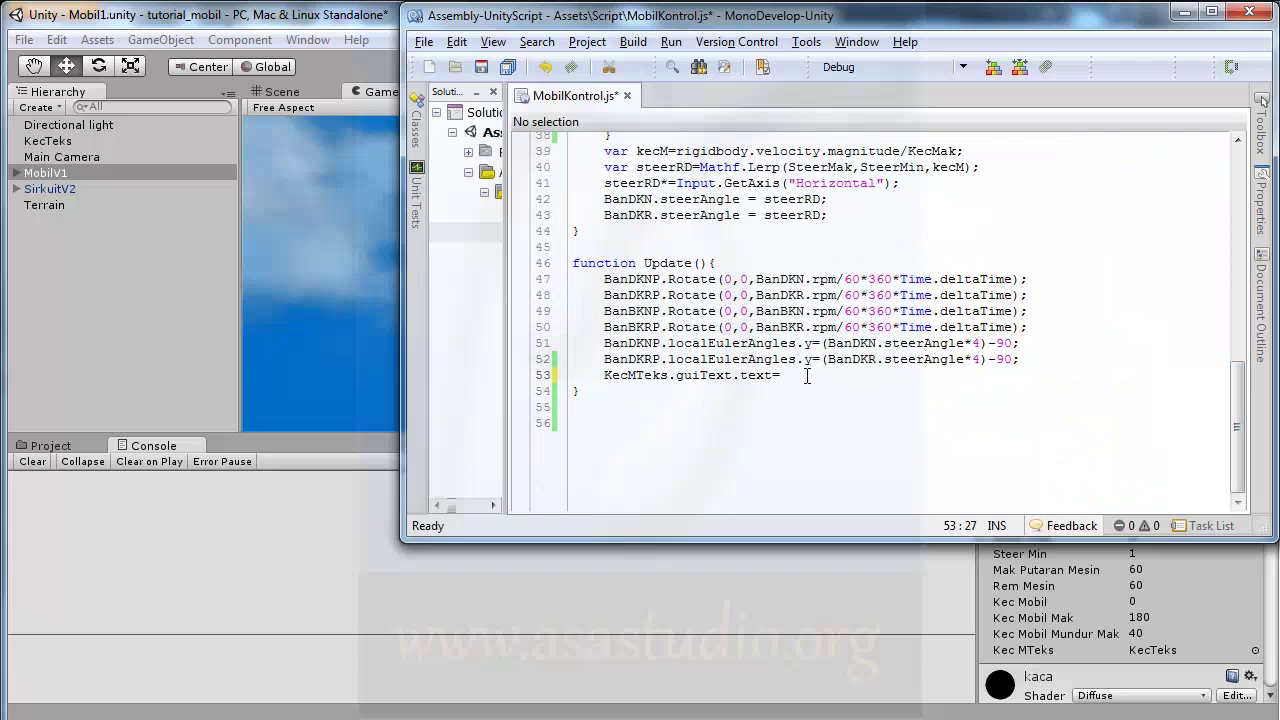
type("KecMT")
left_click(481, 67)
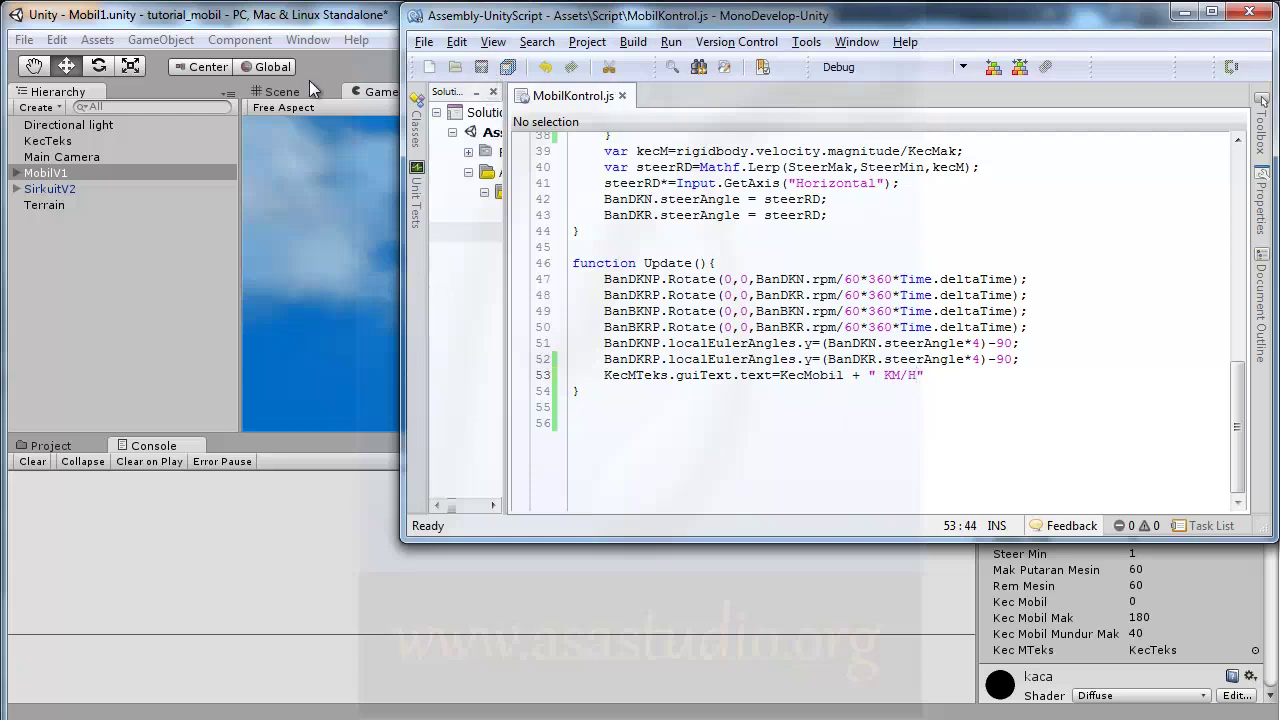
Add the missing semicolon at the end of line 53, save, and return to Unity
left_click(303, 12)
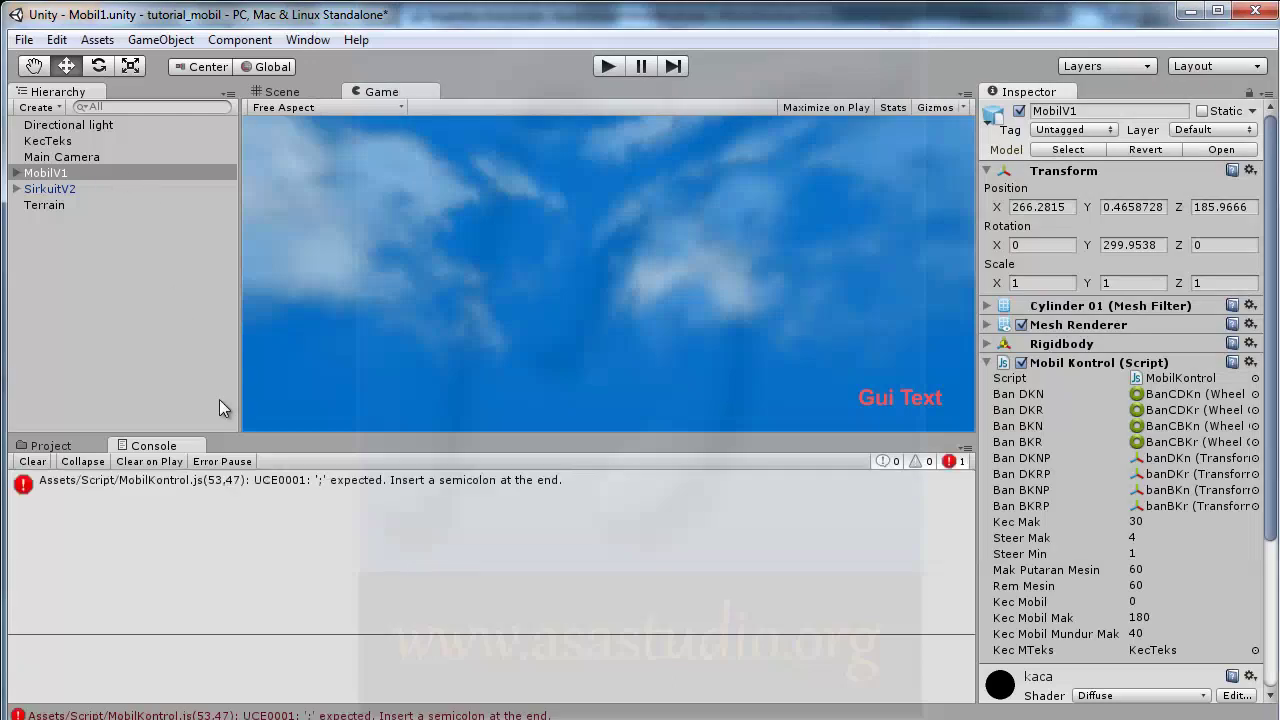
left_click(167, 484)
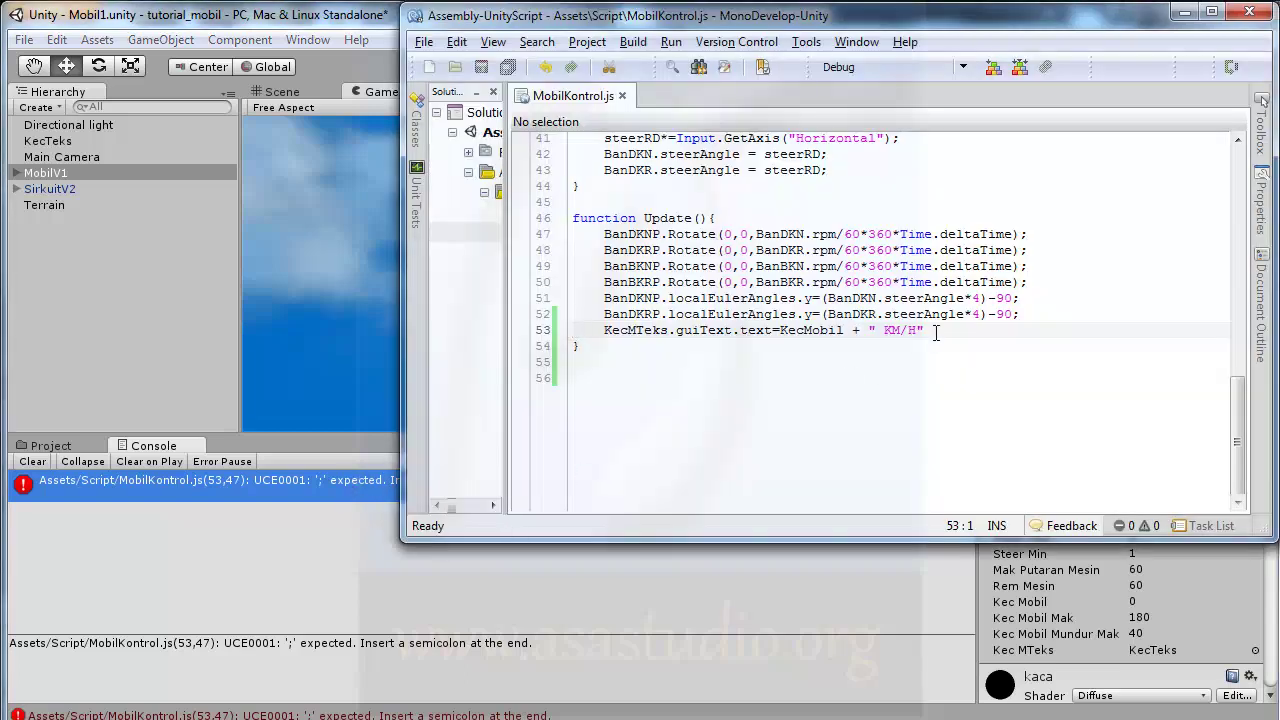
left_click(936, 333)
type(";")
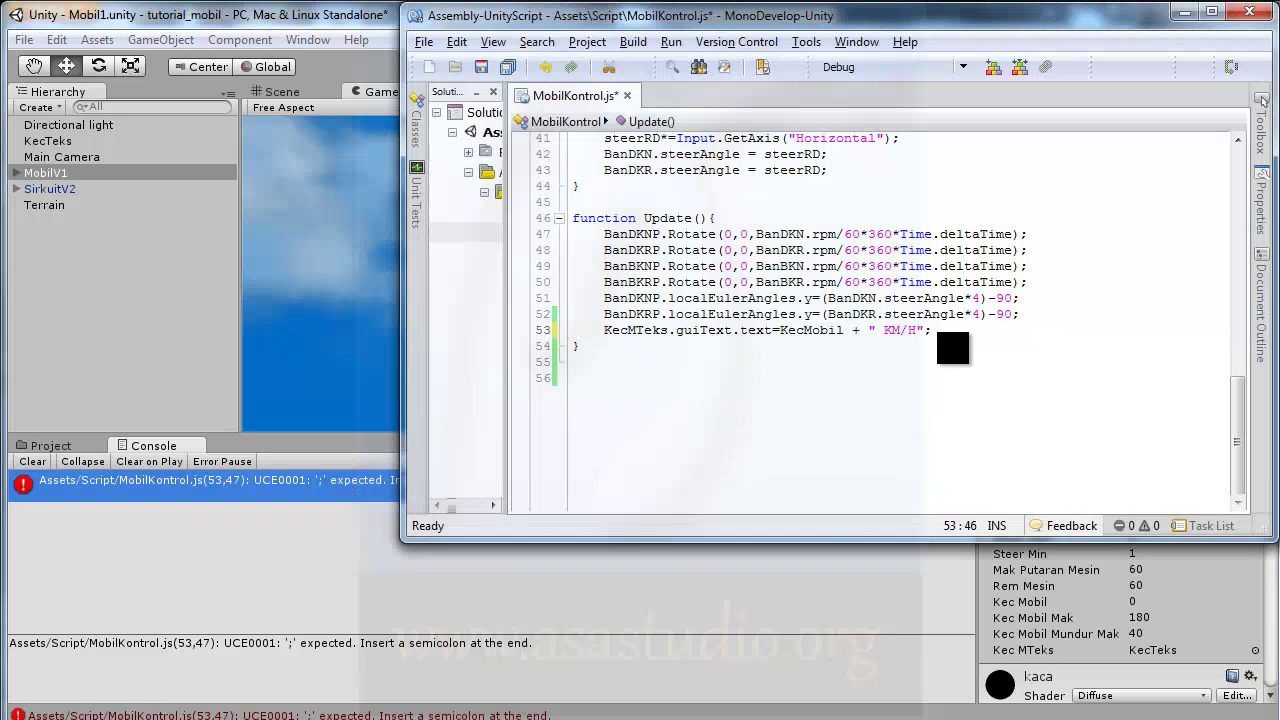
left_click(508, 68)
left_click(285, 510)
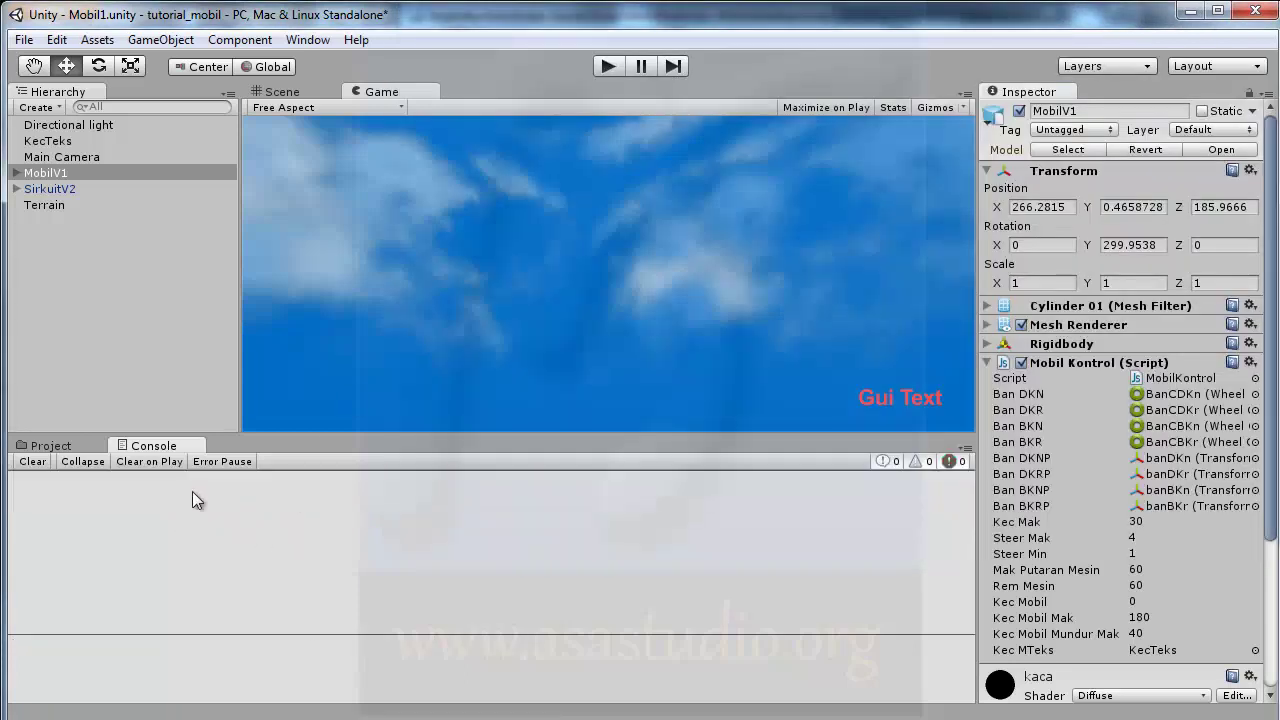
Run the game and accelerate the car to watch the KM/H readout rise
left_click(605, 64)
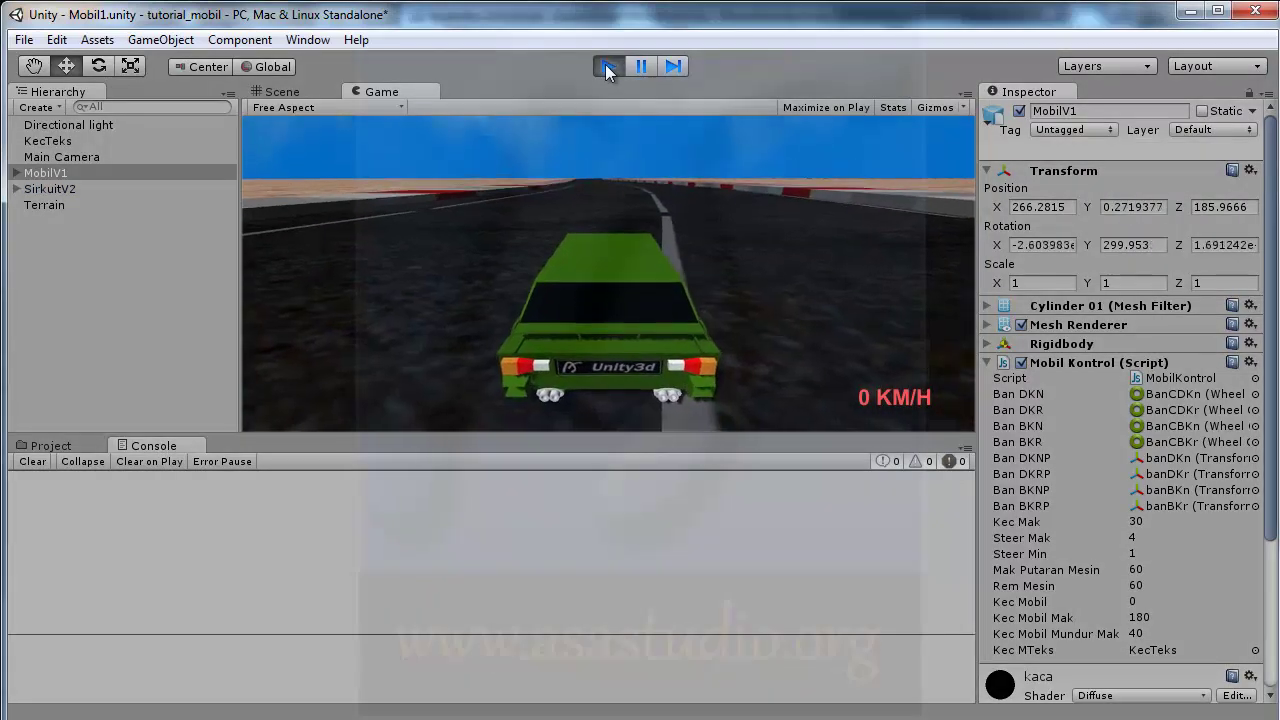
key("Up")
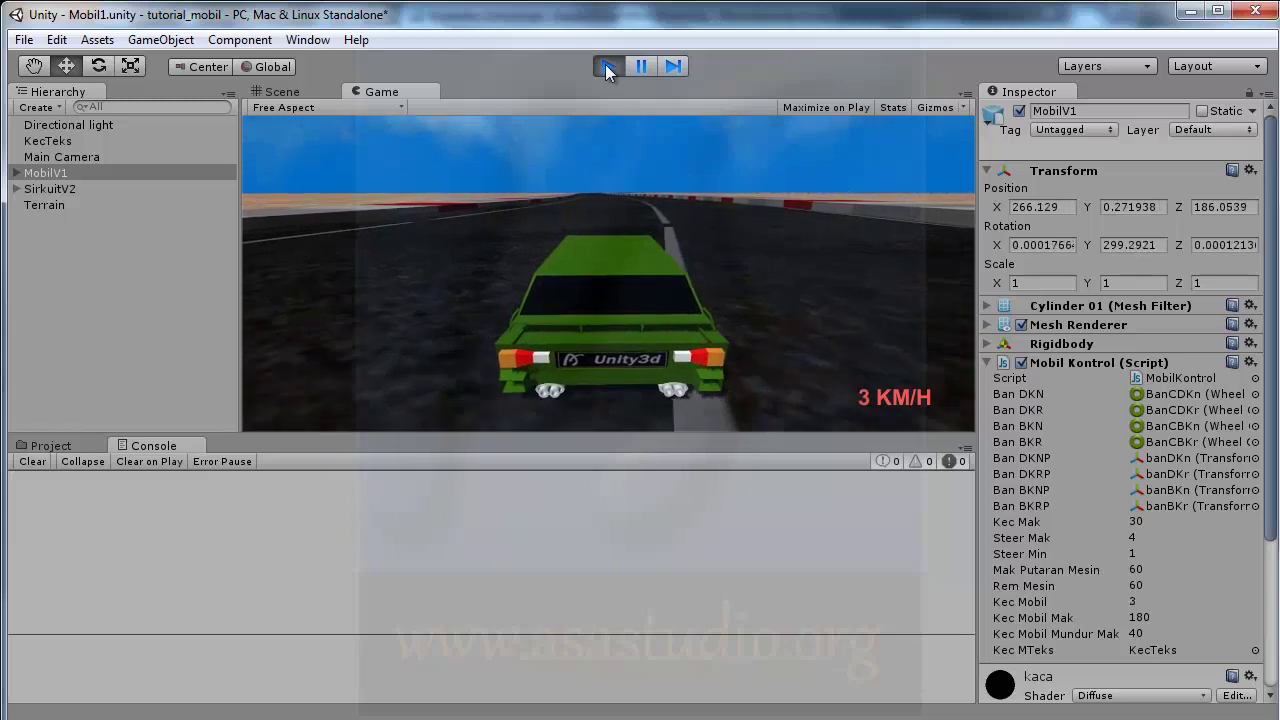